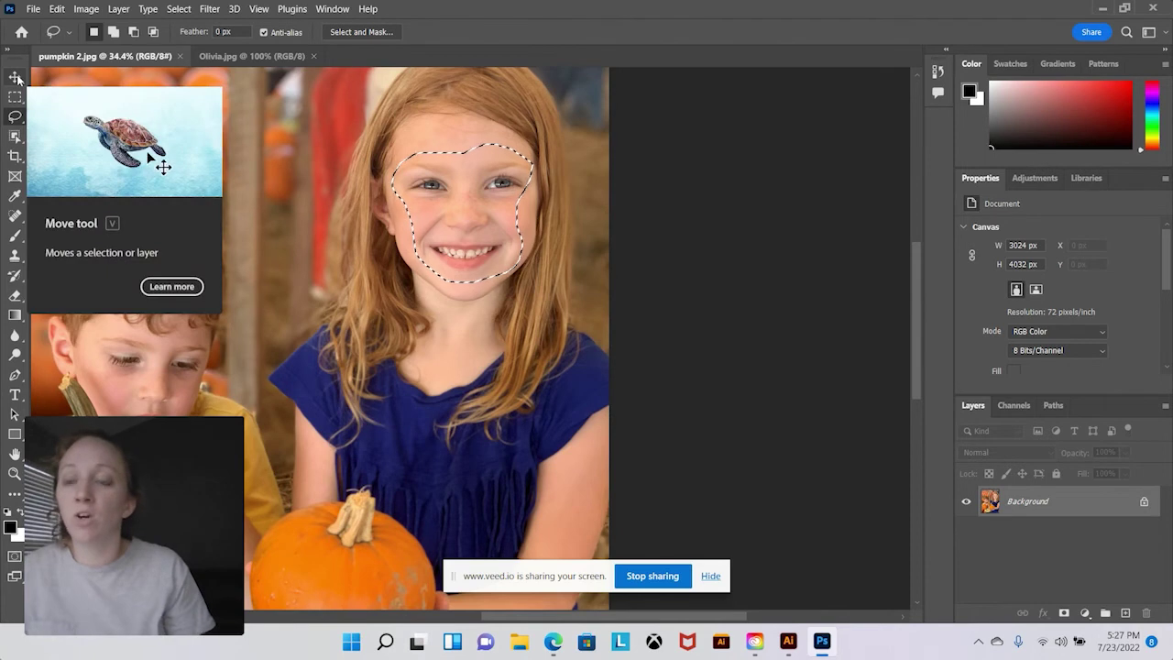
Step: Move the selected girl's face from pumpkin 2.jpg into Olivia.jpg and scale it down to about 15%
key("v")
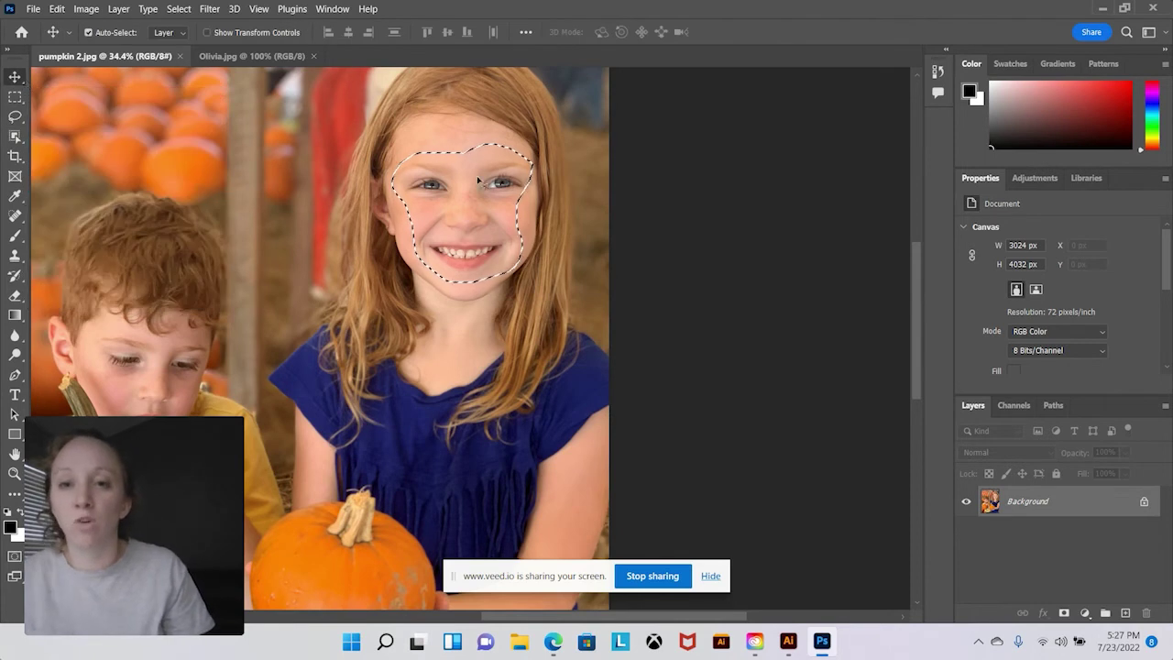
left_click_drag(454, 217, 487, 338)
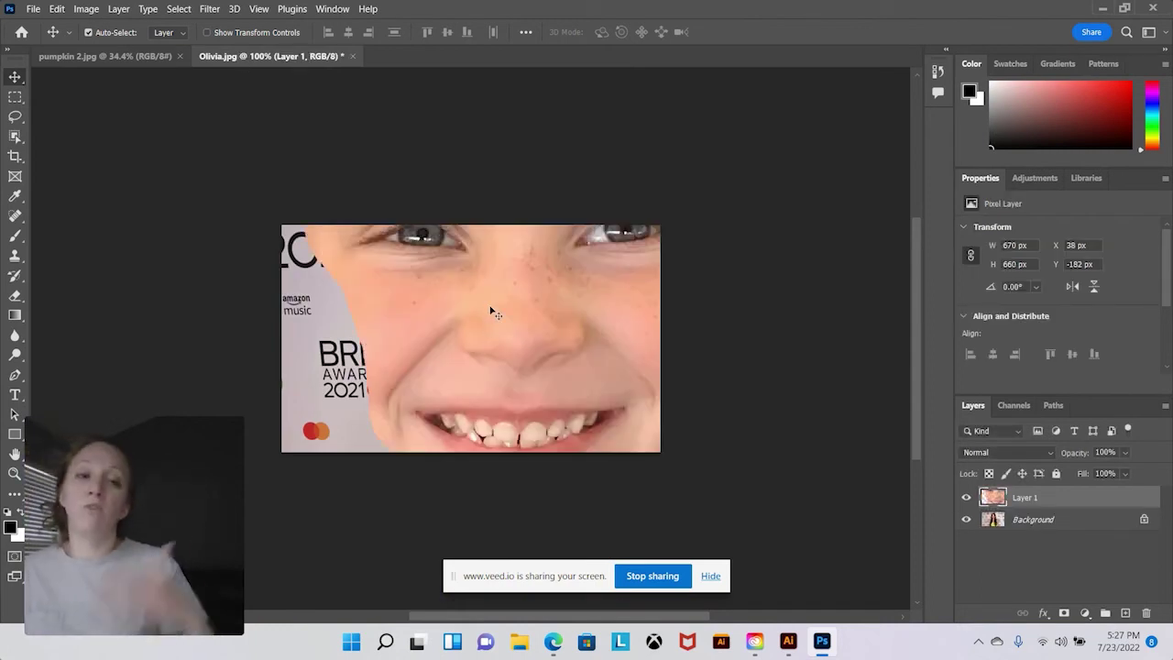
key("ctrl")
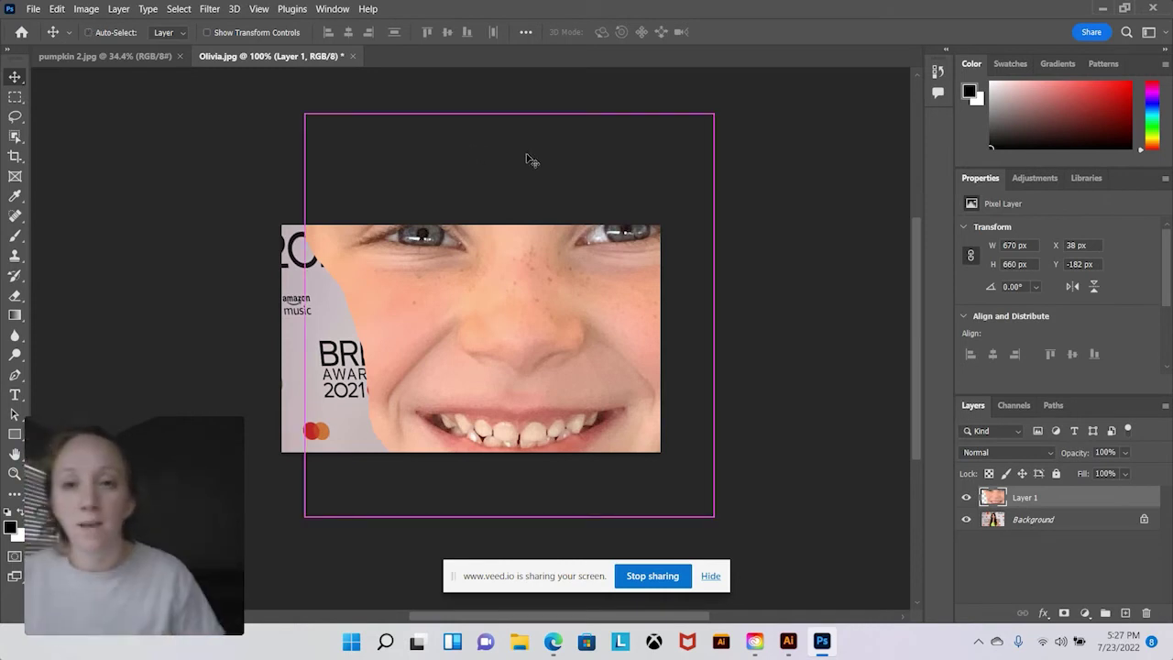
key("ctrl+t")
left_click_drag(711, 115, 432, 394)
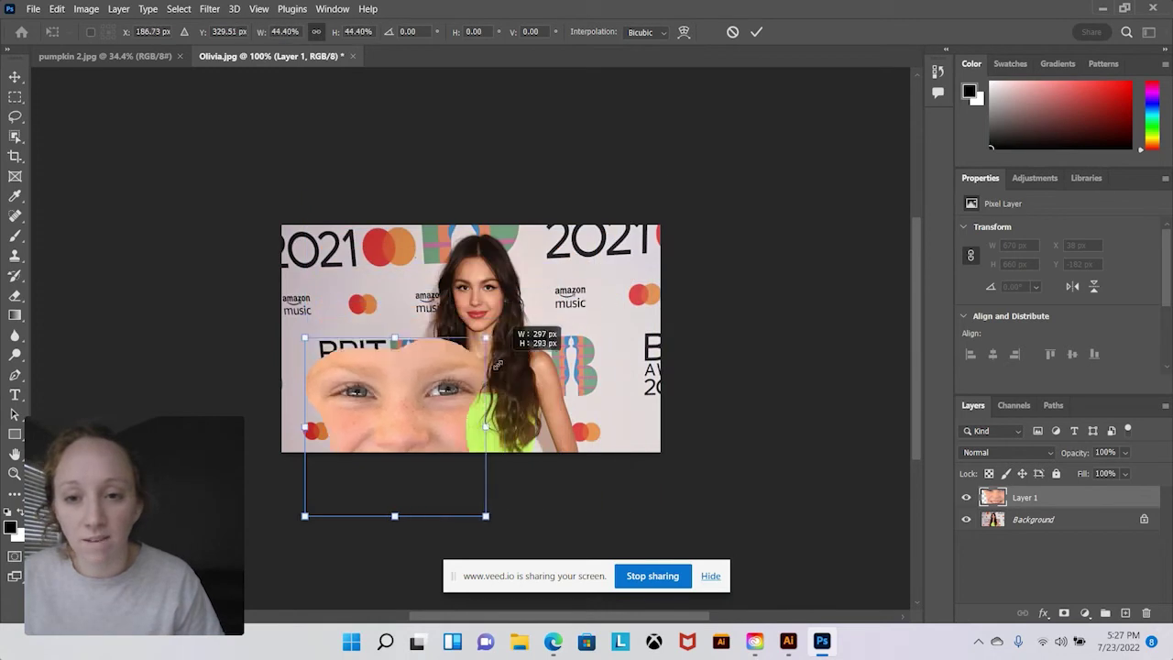
left_click_drag(373, 429, 530, 263)
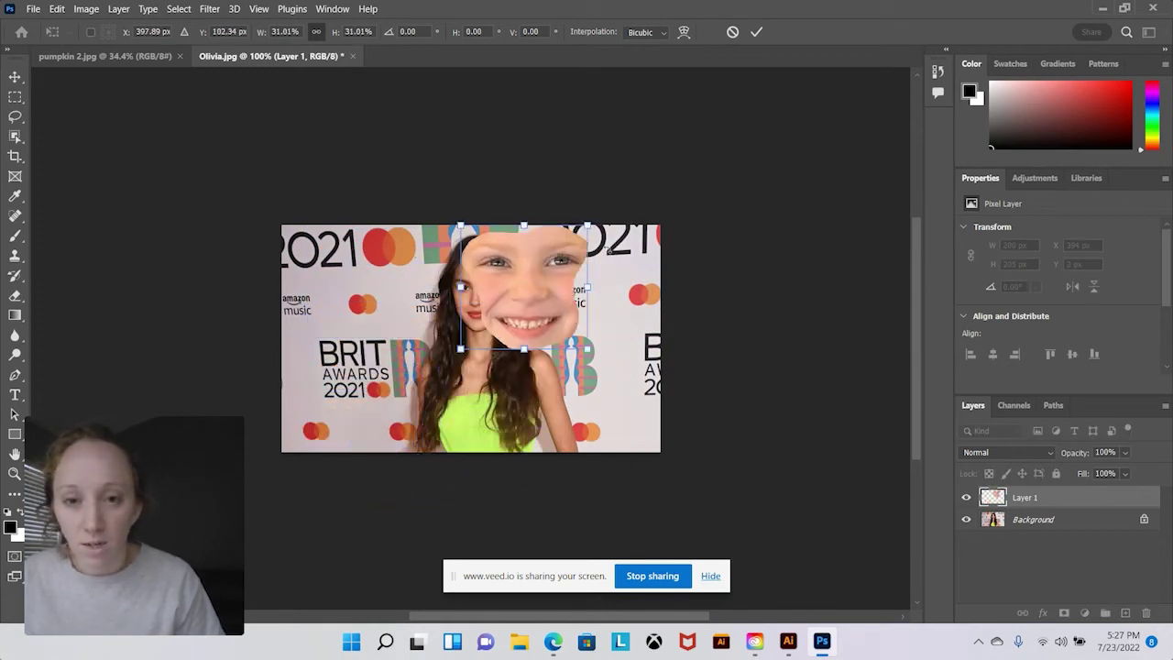
left_click_drag(591, 223, 441, 317)
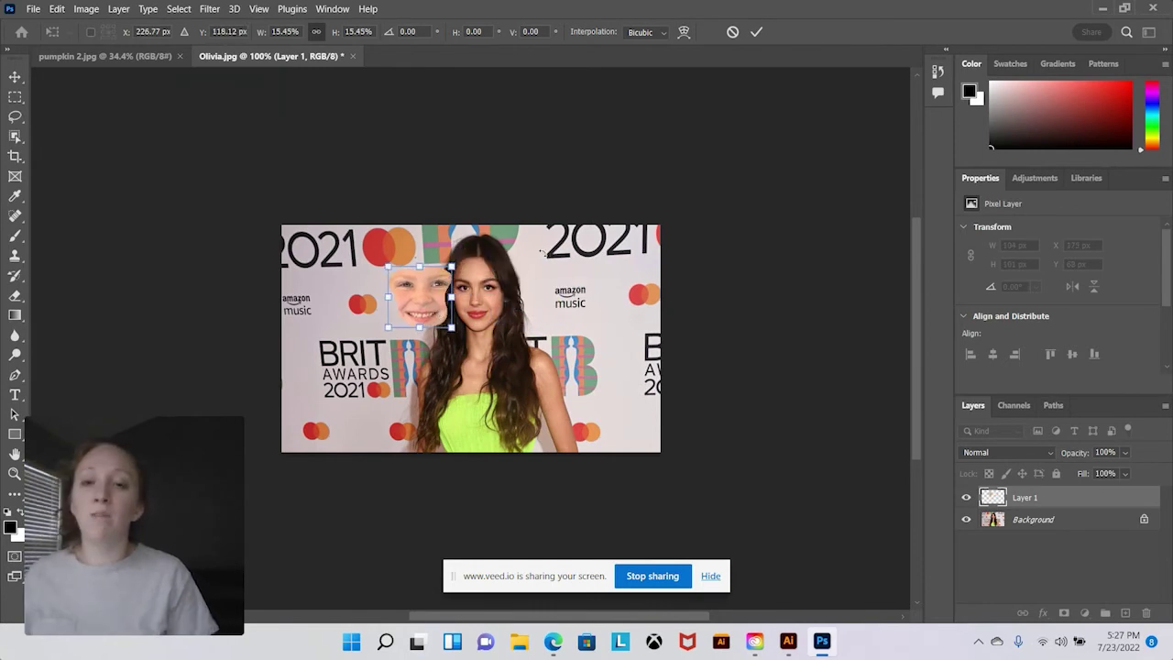
Step: Flip the pasted face horizontally and fit it over the woman's face at about 11.7% scale
left_click(57, 9)
mouse_move(128, 341)
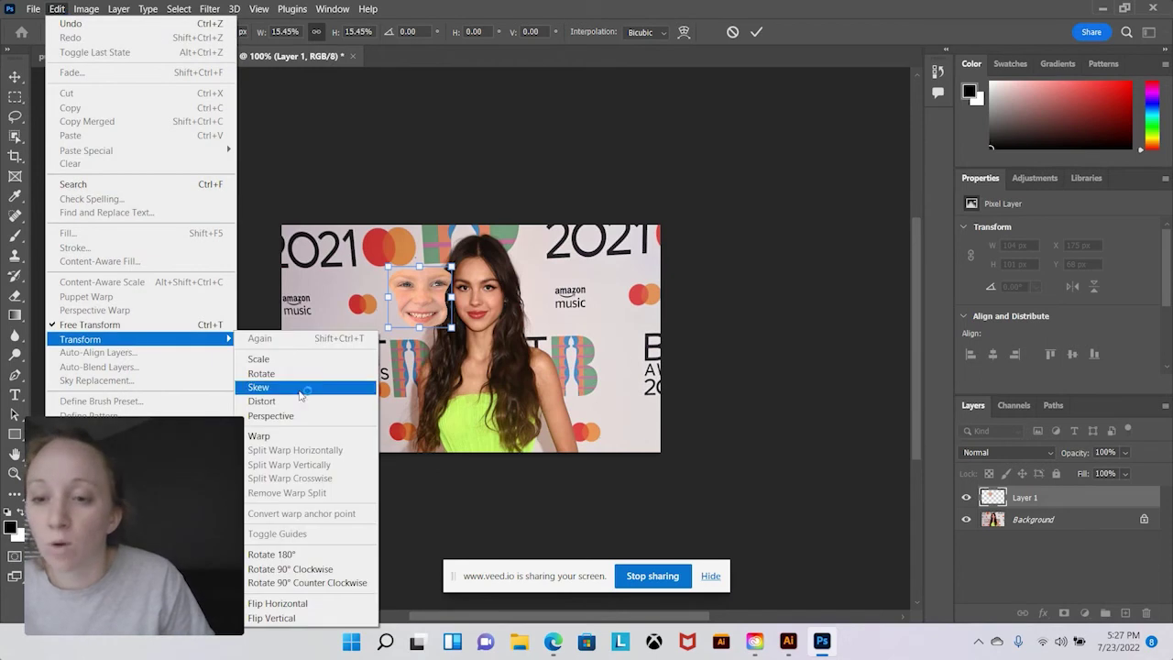
left_click(326, 611)
left_click_drag(440, 302, 486, 312)
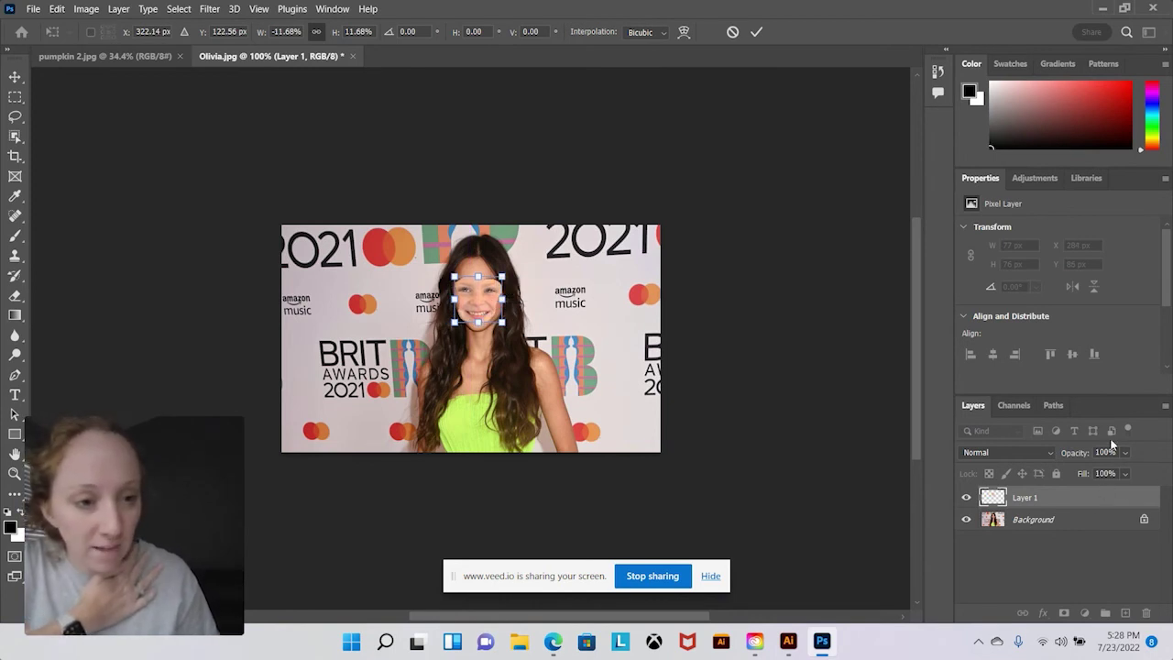
Step: Lower Layer 1's opacity to 60% and nudge the pasted face to line up with the features beneath
left_click(1126, 454)
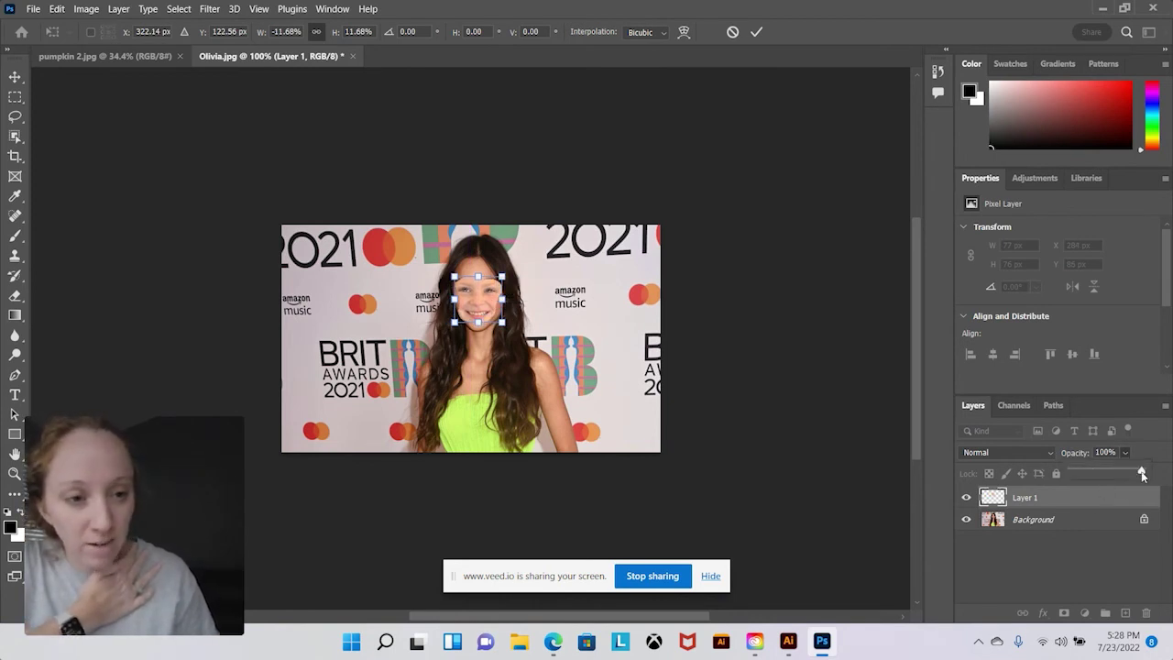
left_click_drag(1143, 474, 1115, 474)
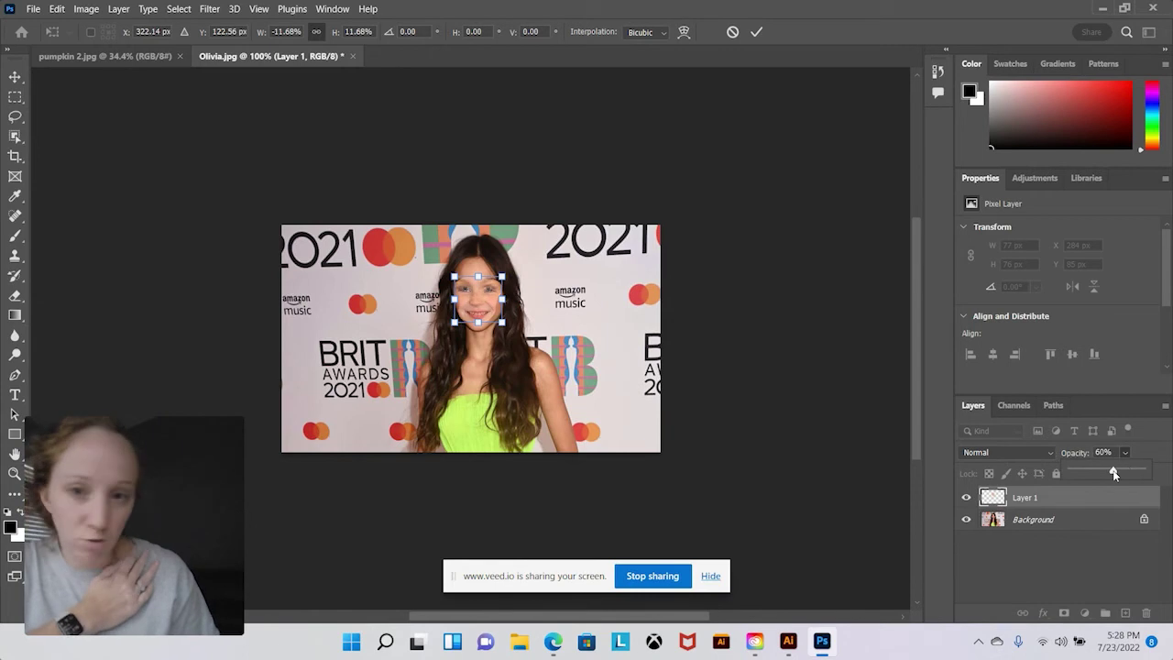
left_click_drag(473, 315, 472, 312)
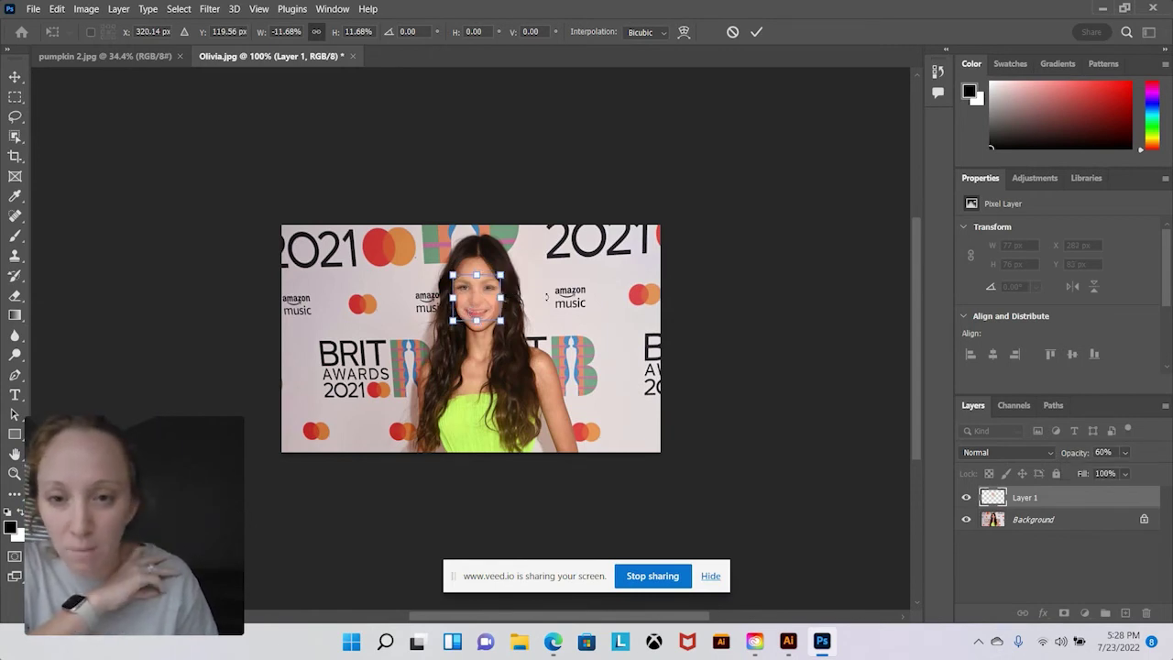
Step: Realign the semi-transparent face with the woman's eyes and mouth and enlarge it to about 103%
left_click(14, 474)
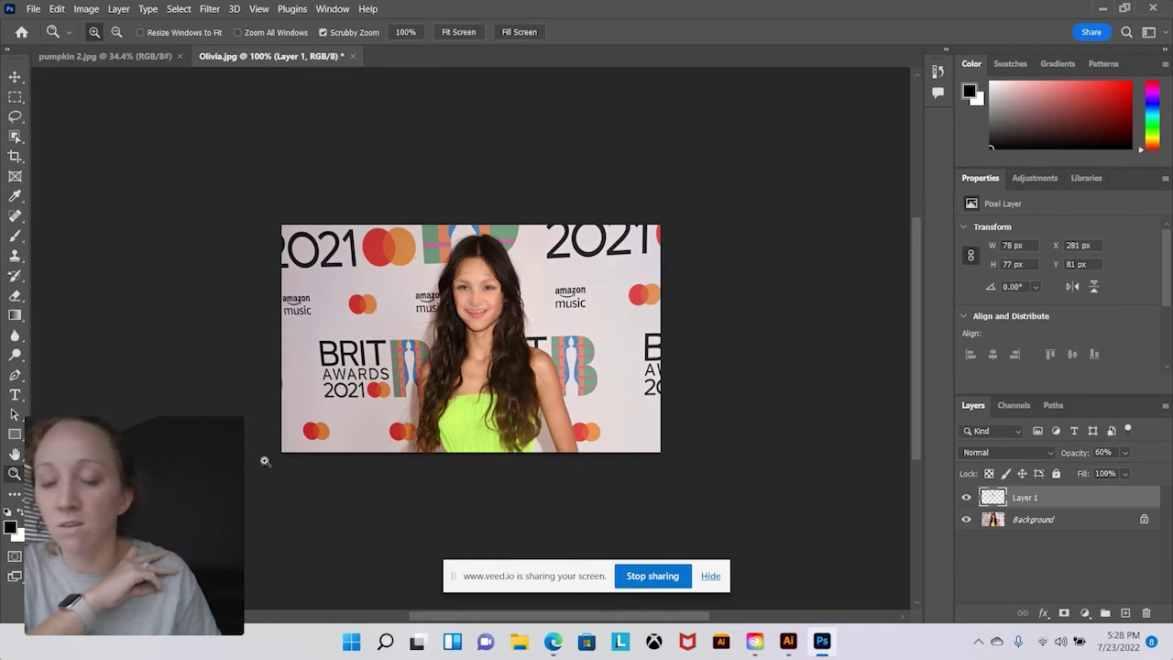
double_click(14, 454)
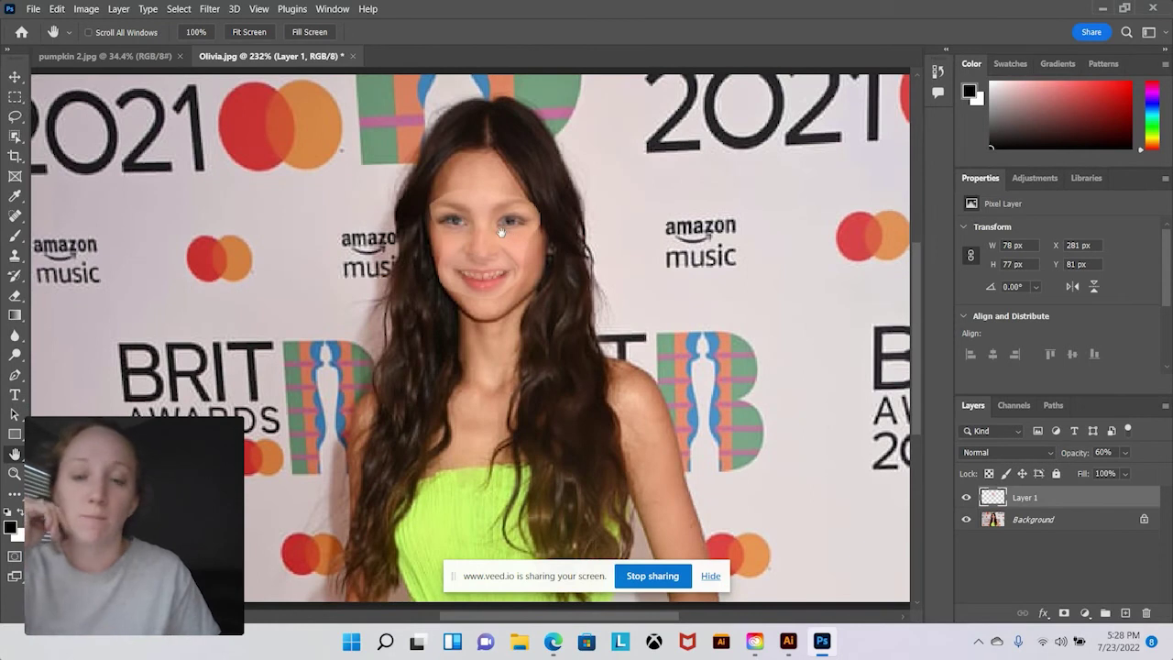
left_click(15, 77)
mouse_move(462, 251)
left_mouse_down()
mouse_move(497, 280)
mouse_move(466, 259)
mouse_move(480, 263)
left_mouse_up()
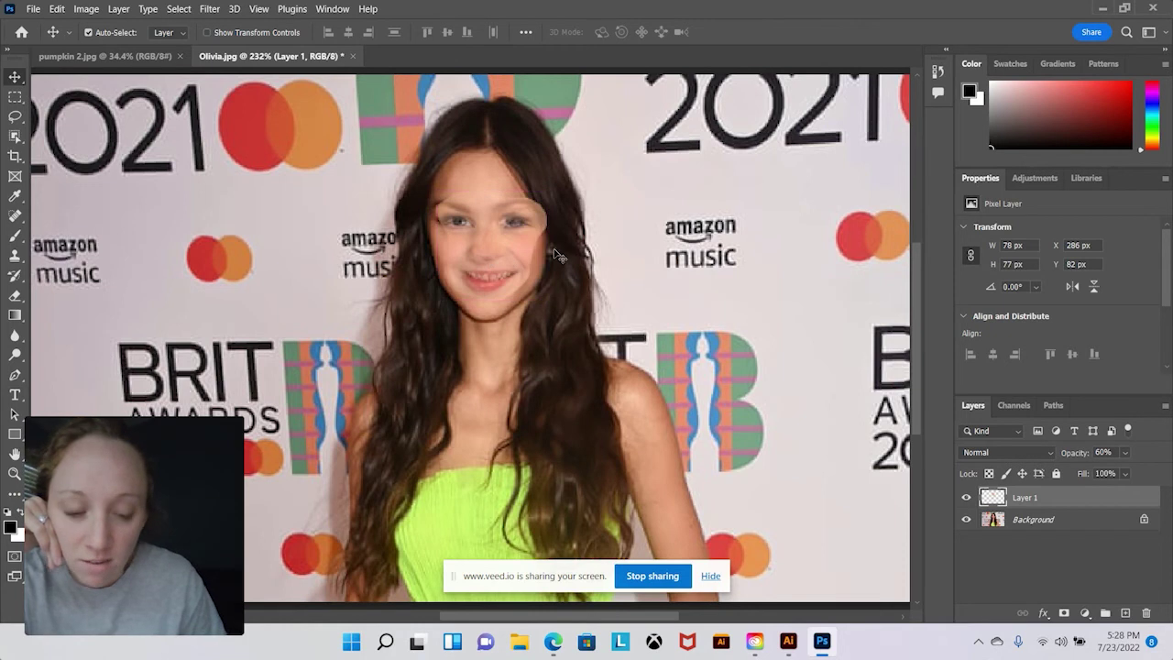
key("Up")
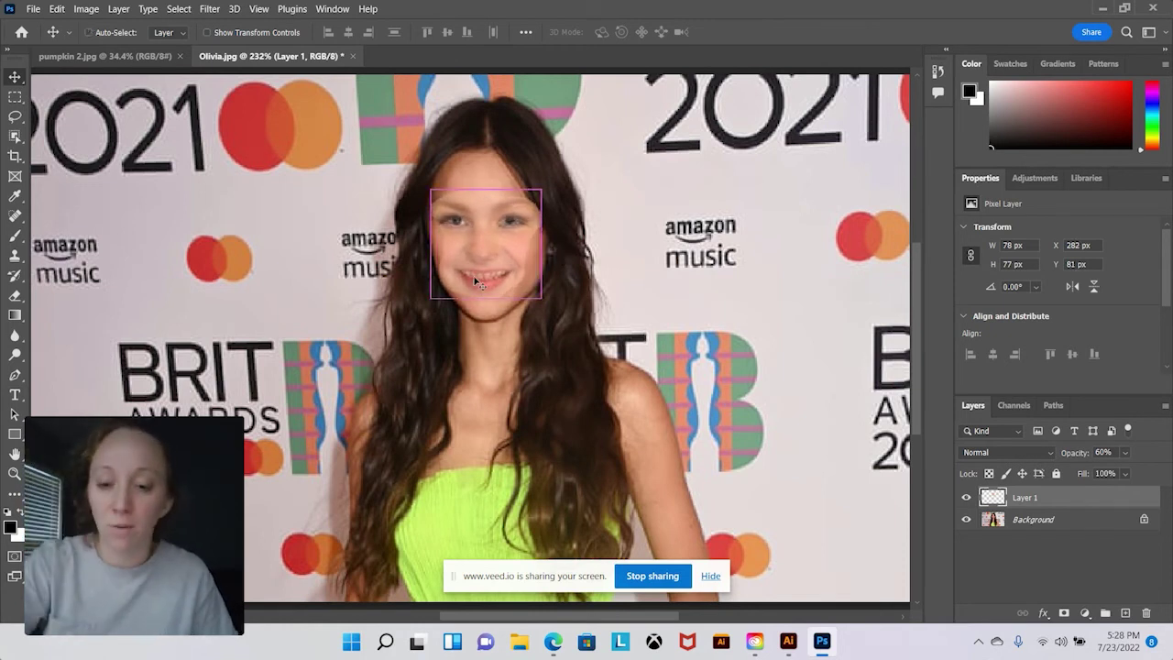
key("ctrl+t")
left_click_drag(486, 300, 488, 306)
left_click_drag(512, 246, 511, 243)
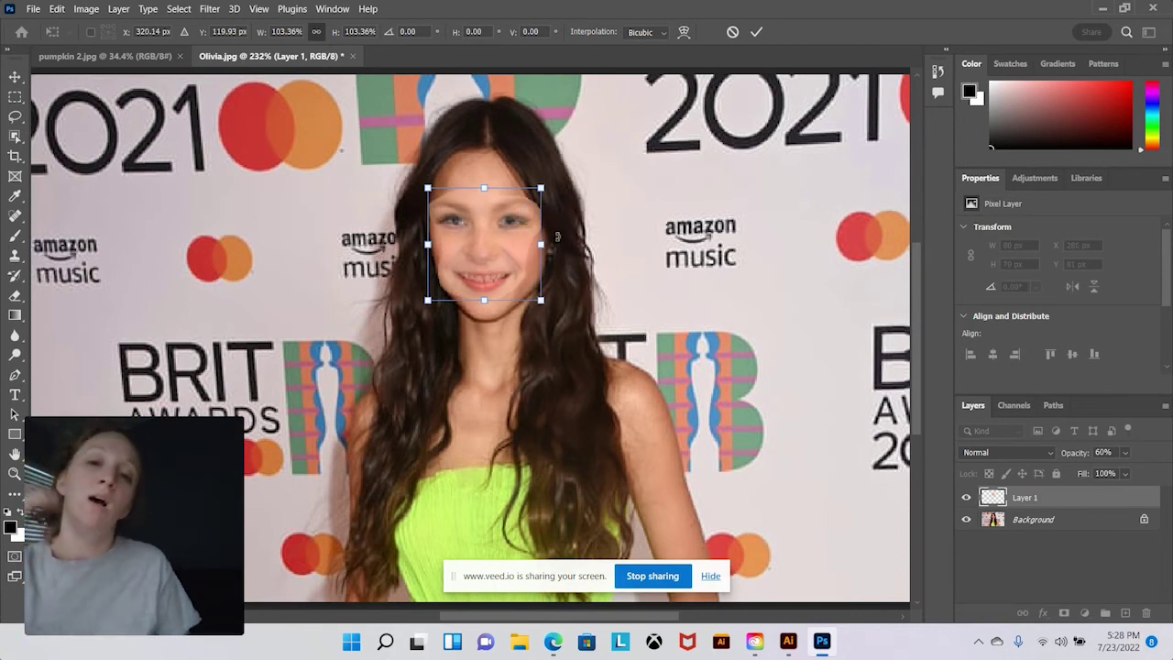
Step: Restore Layer 1's opacity to 100% and commit the face's transform
left_click(1126, 453)
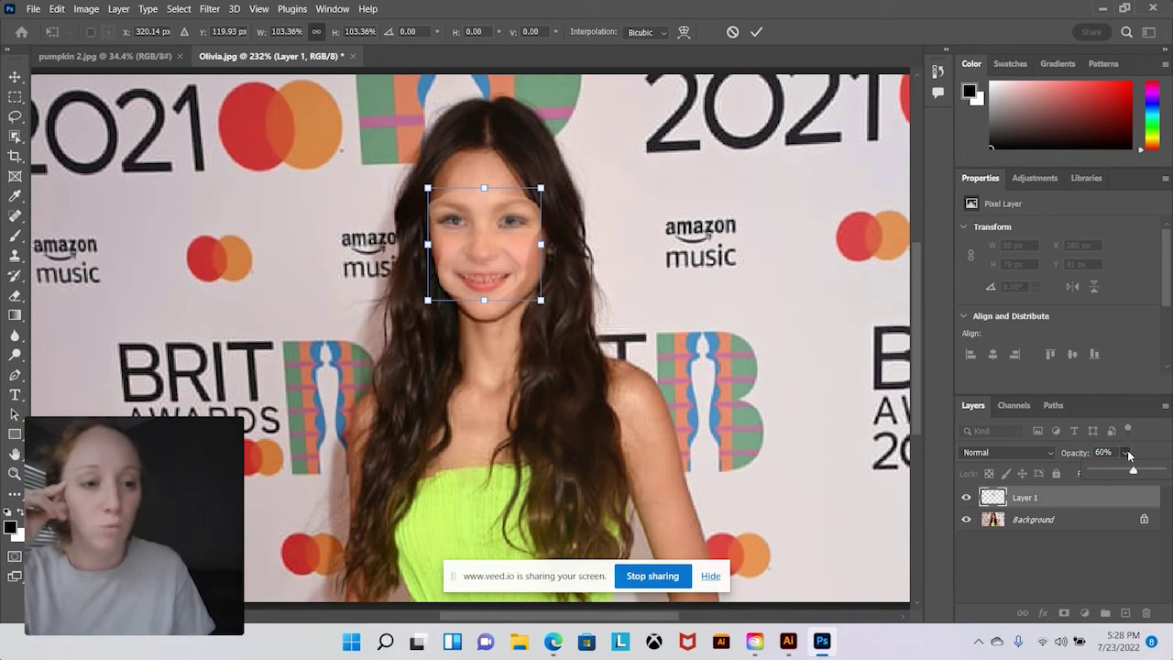
left_click_drag(1131, 470, 1163, 470)
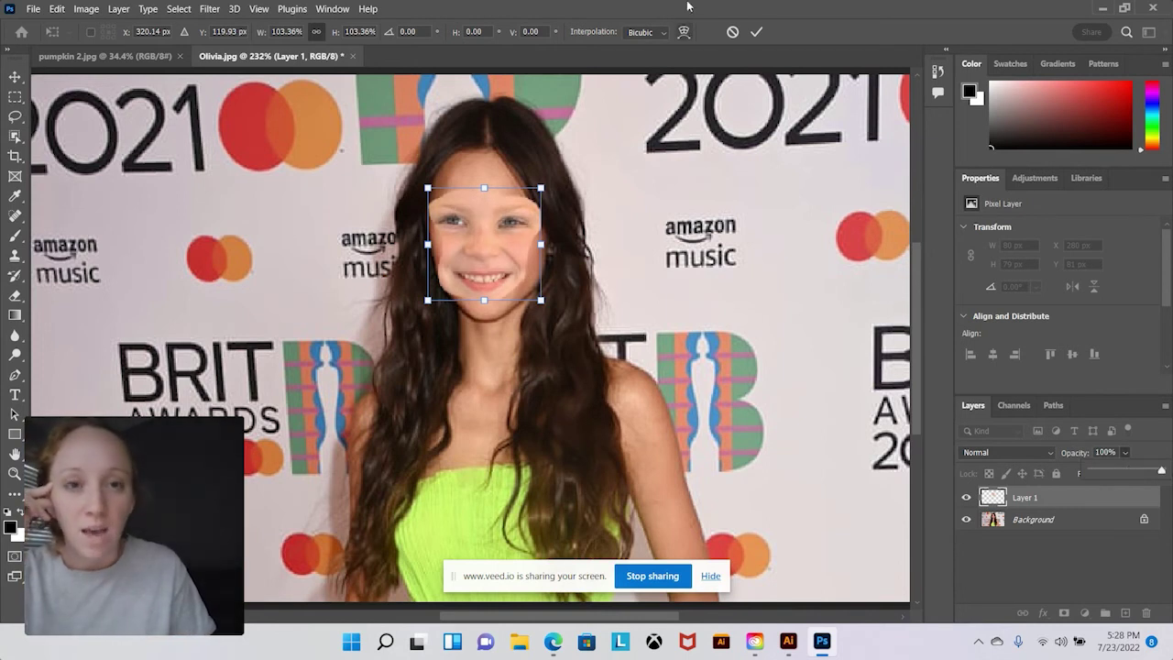
left_click(757, 32)
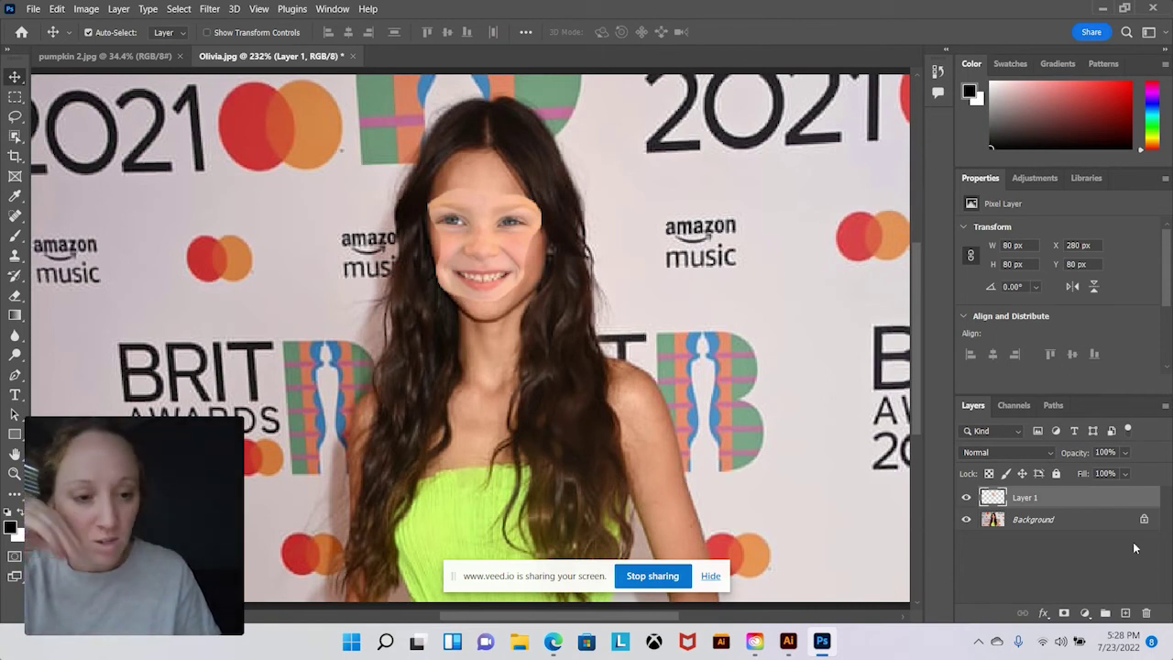
Step: Add a layer mask to Layer 1 and set up the Brush tool with black as the foreground color
left_click(1063, 614)
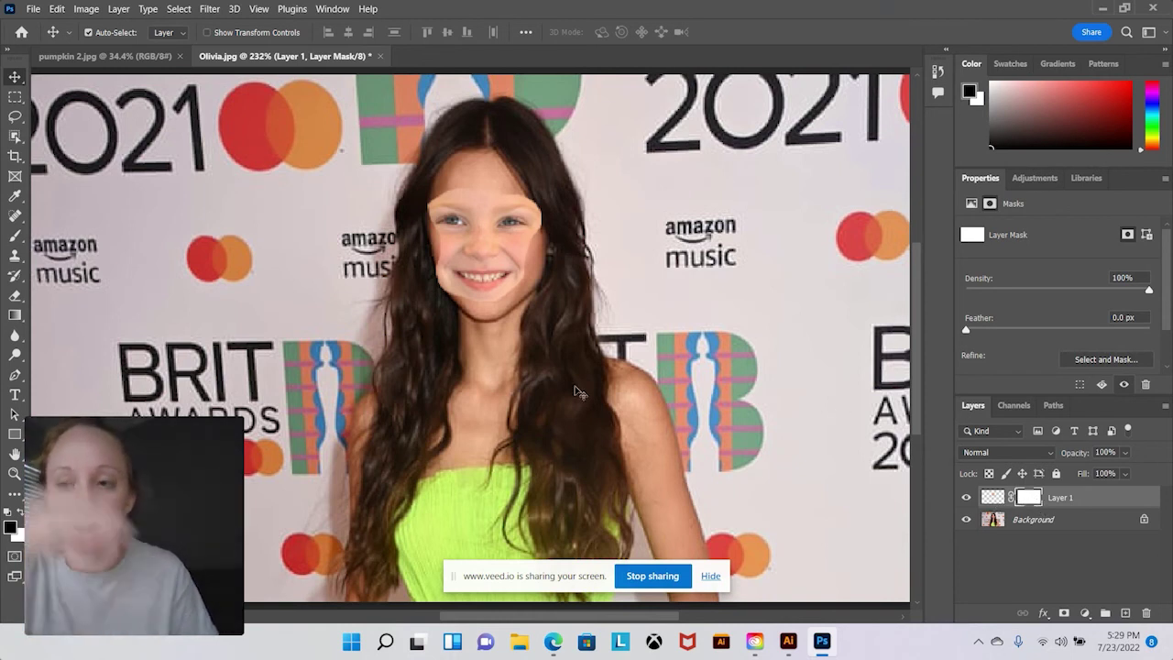
left_click(19, 243)
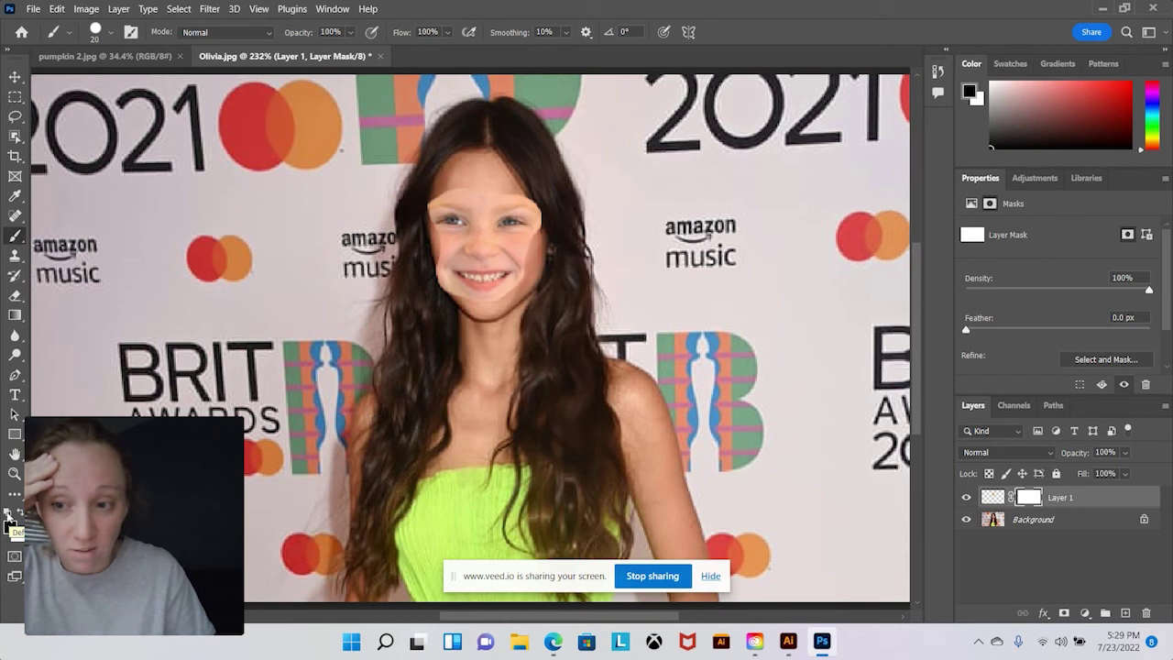
key("x")
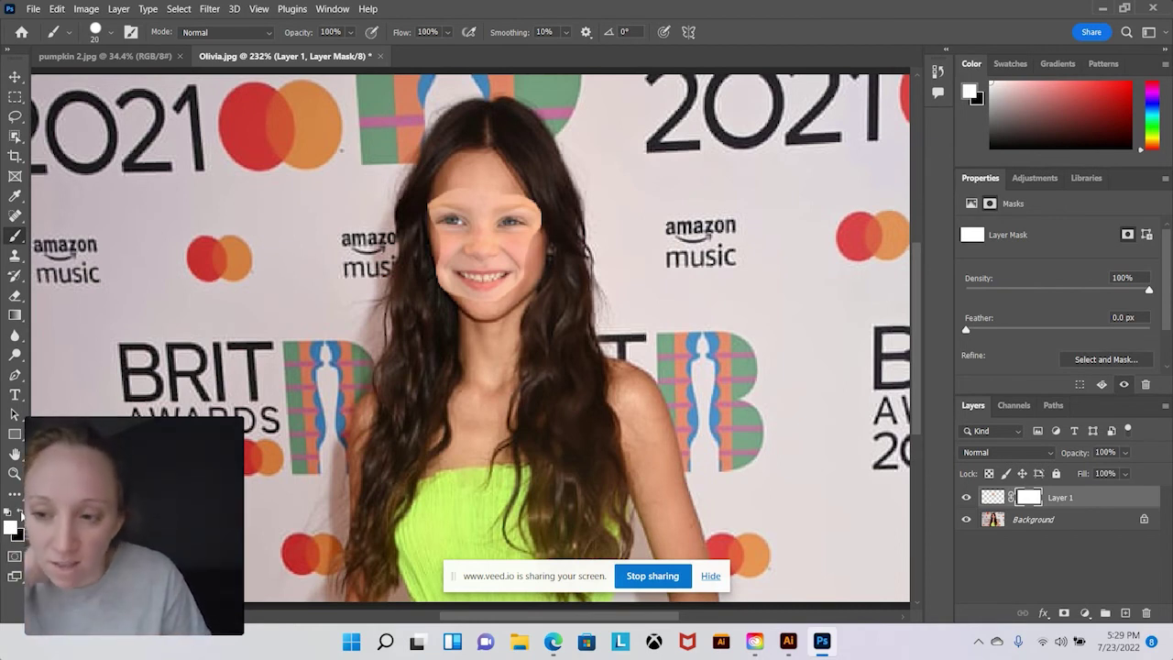
left_click(20, 515)
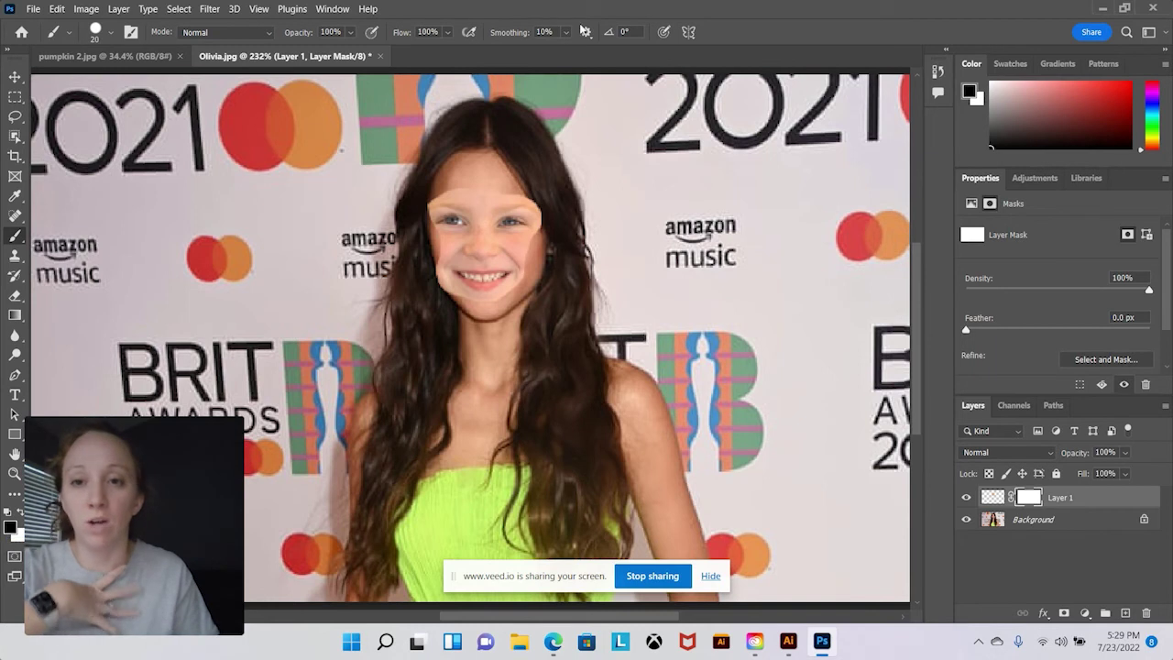
Step: Paint black strokes across the pasted face on the layer mask and restore the hidden areas with white
left_click_drag(481, 192, 483, 302)
left_click_drag(532, 188, 453, 231)
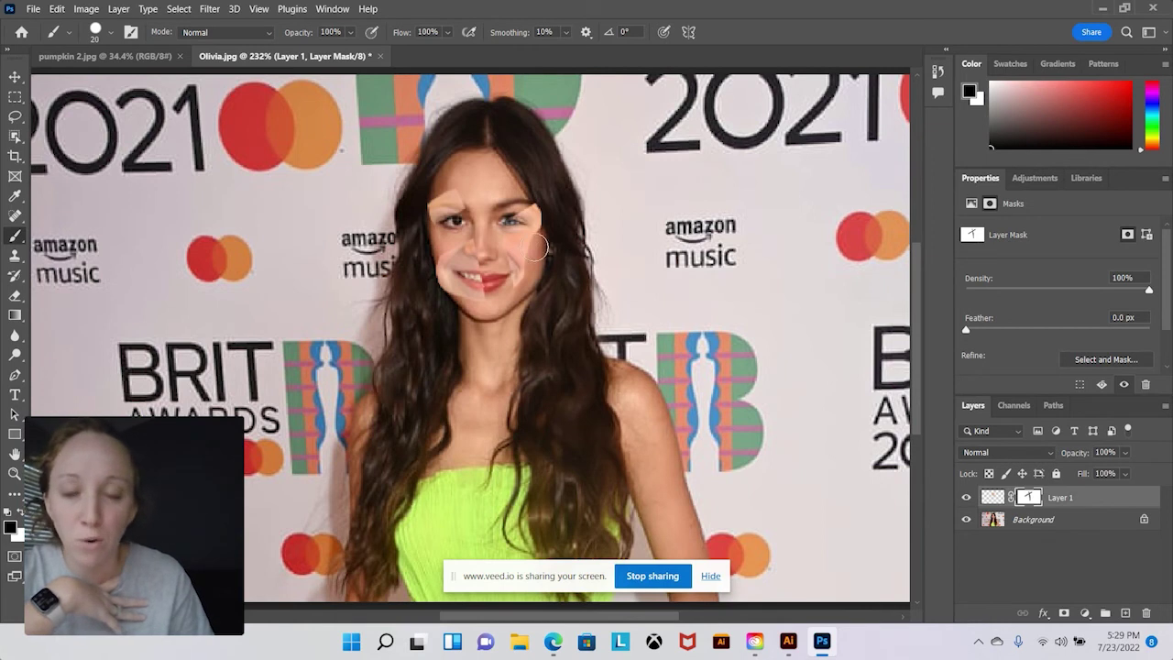
left_click_drag(520, 200, 517, 193)
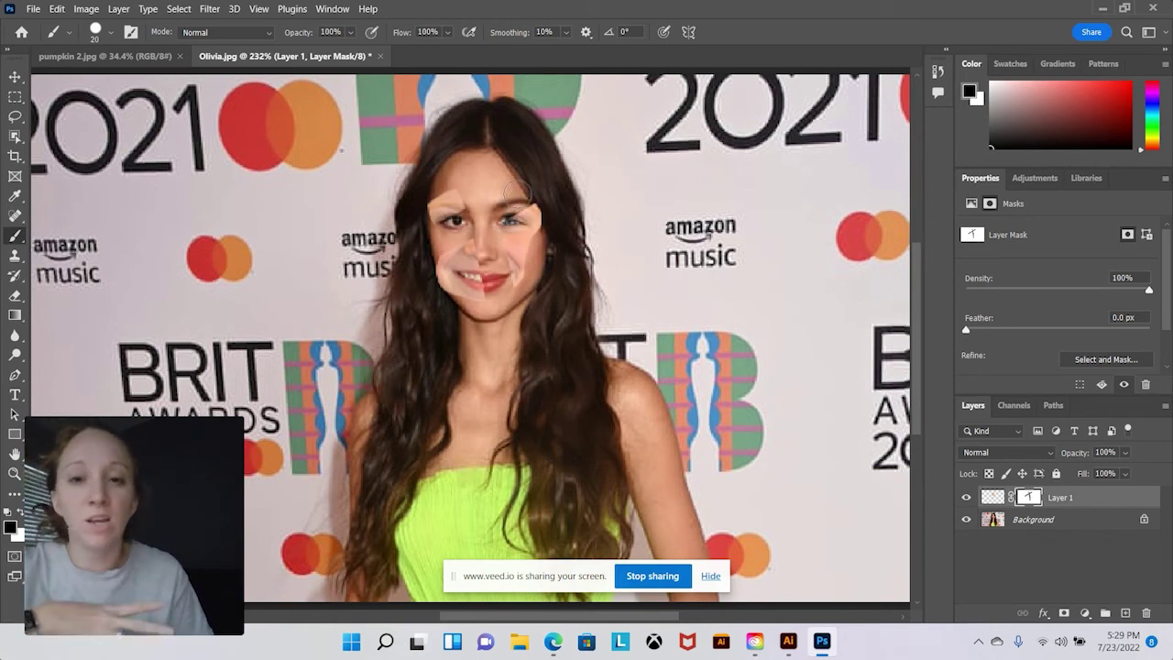
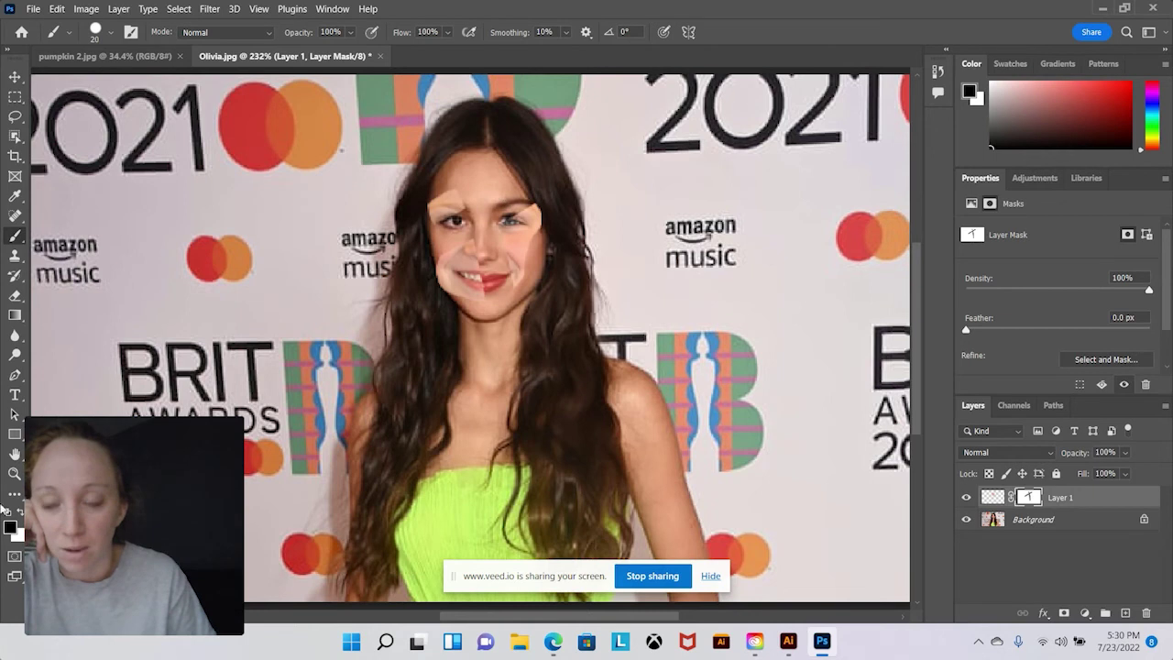
left_click(21, 515)
mouse_move(513, 222)
left_mouse_down()
mouse_move(486, 258)
mouse_move(499, 291)
mouse_move(483, 300)
mouse_move(532, 197)
mouse_move(456, 220)
left_mouse_up()
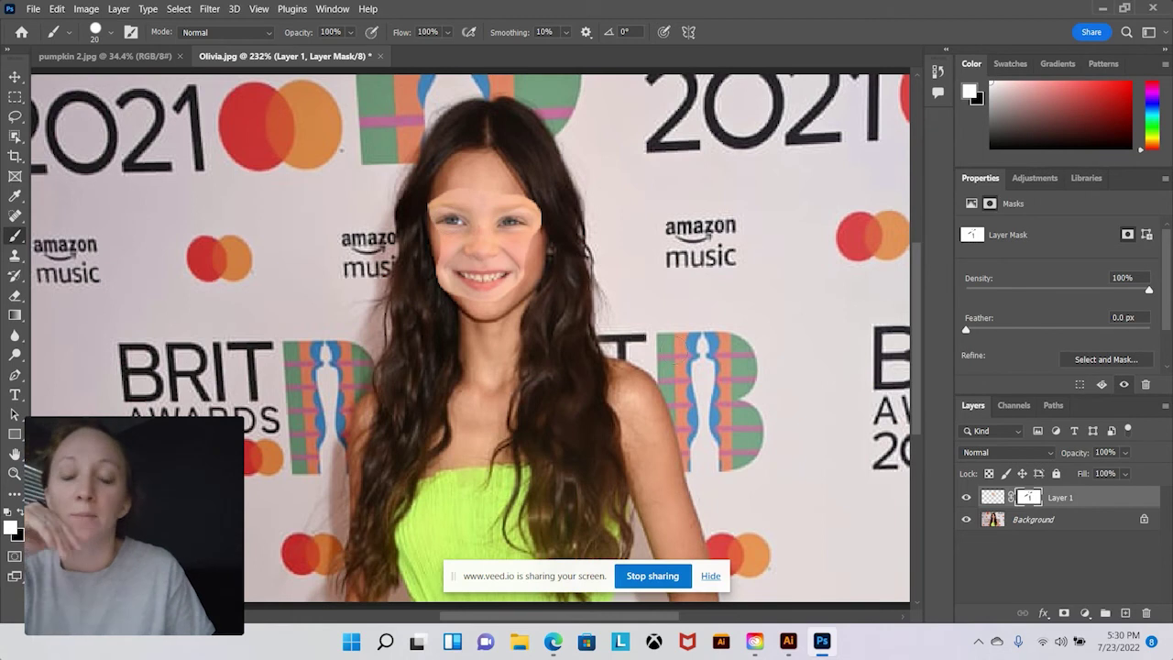
Step: Examine the brush size and hardness settings and look through the General Brushes presets
left_click(111, 33)
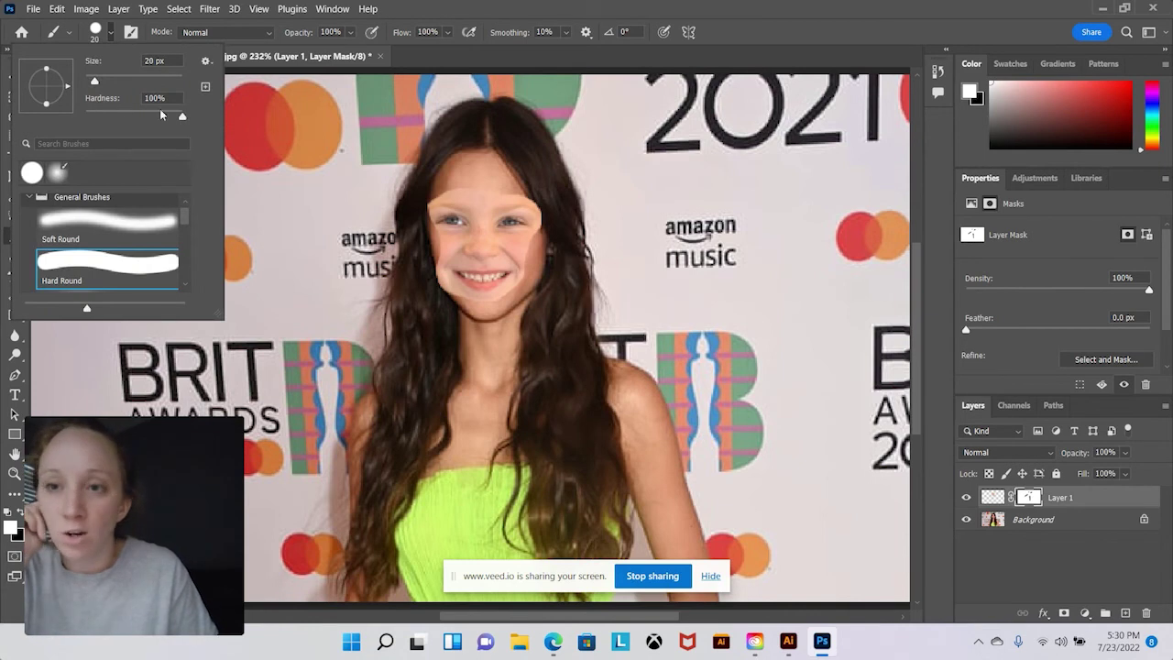
left_click(182, 117)
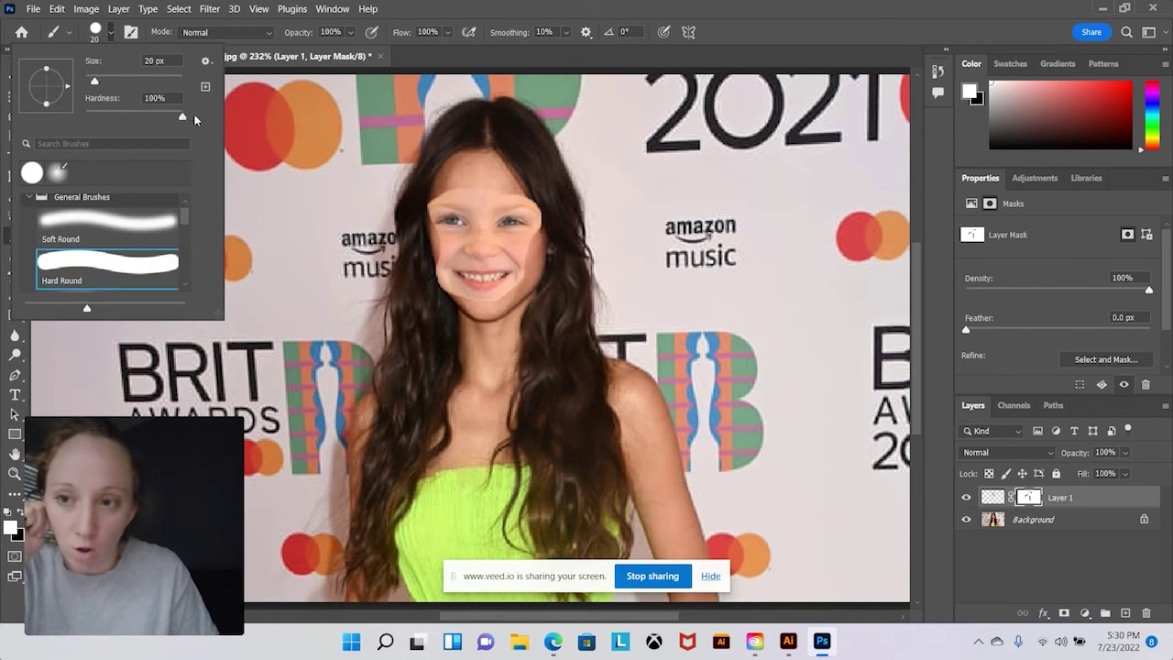
left_click(29, 198)
left_click(29, 204)
scroll(89, 279, "down", 1)
scroll(90, 279, "up", 1)
scroll(61, 229, "down", 4)
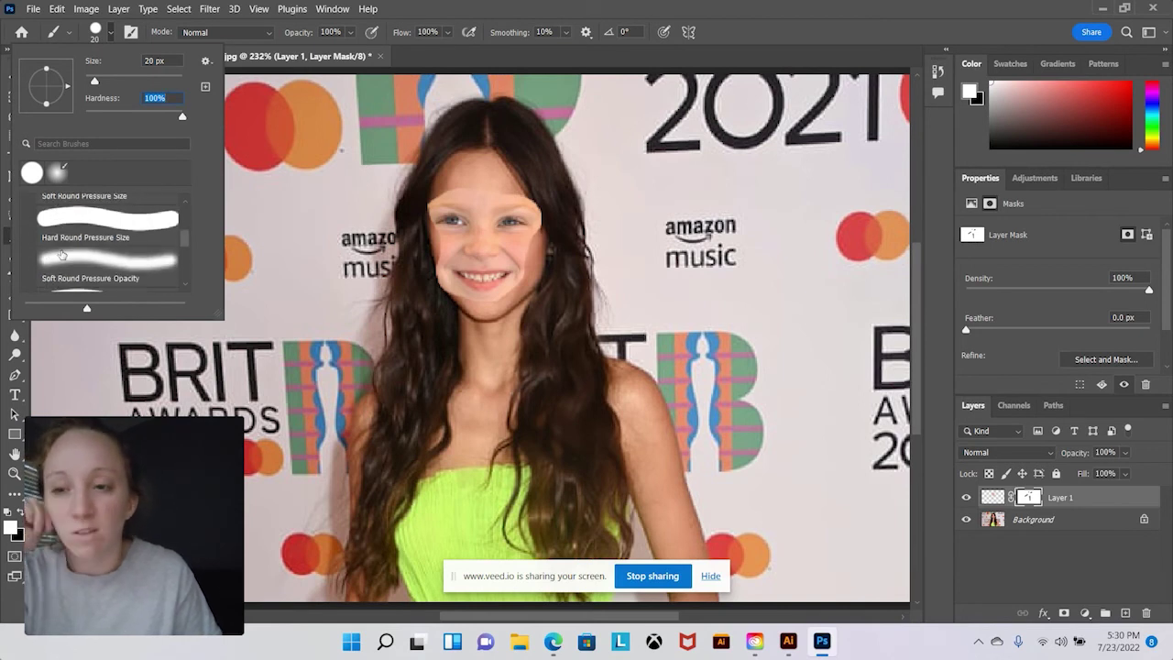
scroll(134, 223, "up", 3)
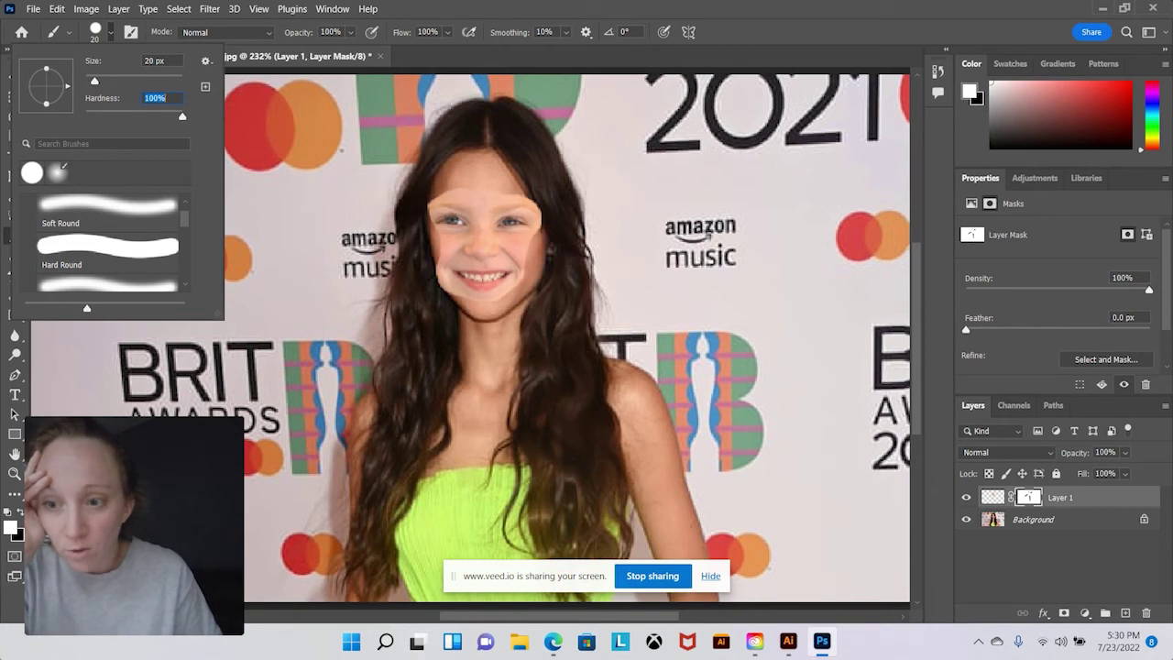
Step: Mask out the pasted face's hard outer edges with black, undoing the stray stroke, and apply Layer 1's layer mask
left_click(21, 513)
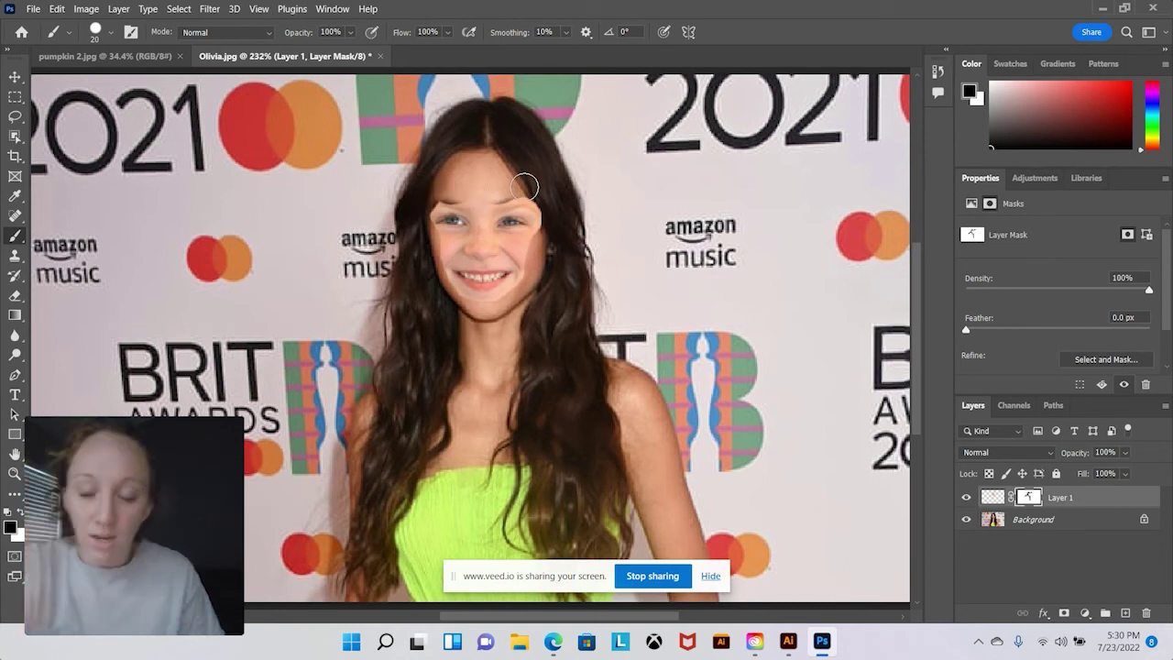
key("ctrl+z")
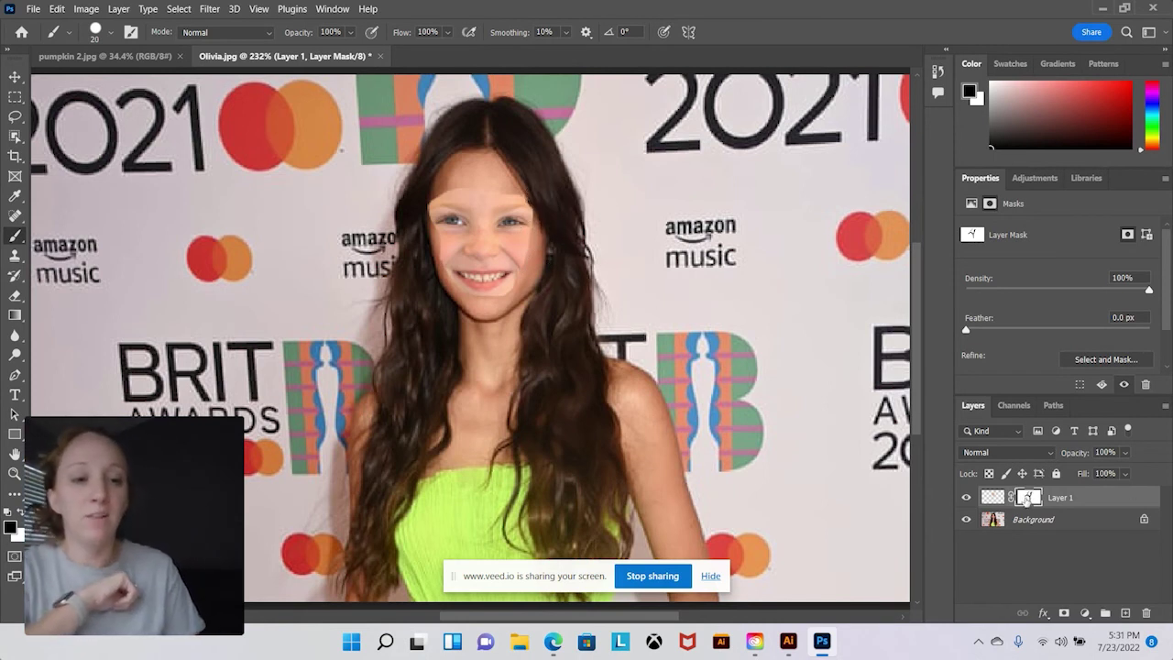
right_click(1028, 500)
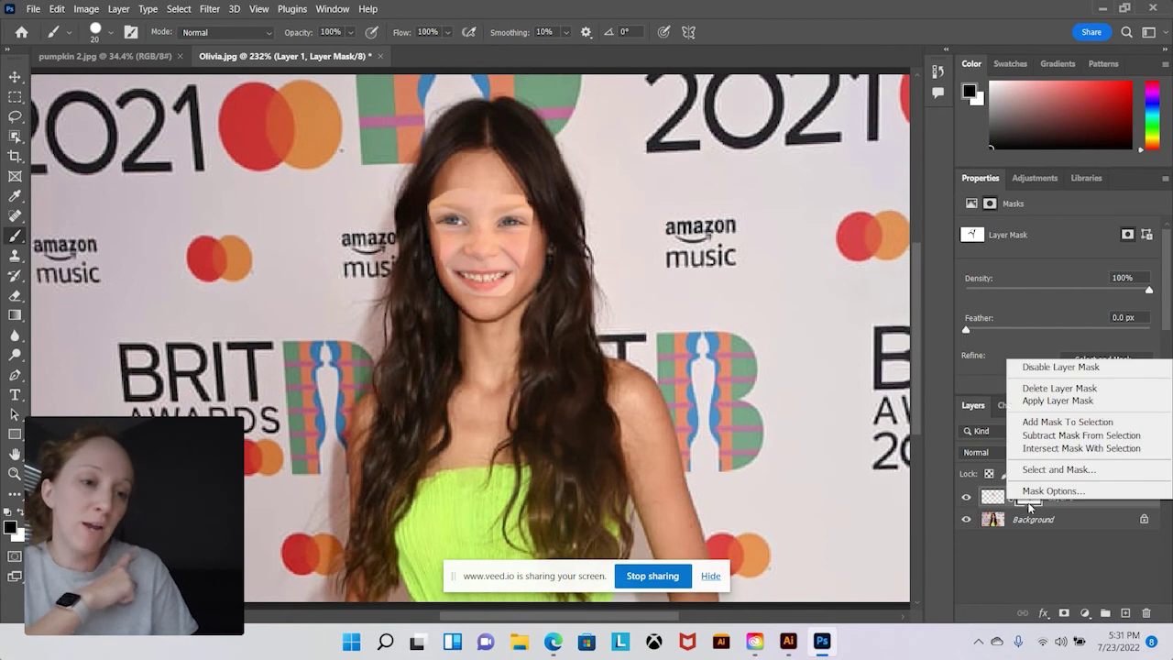
left_click(1058, 400)
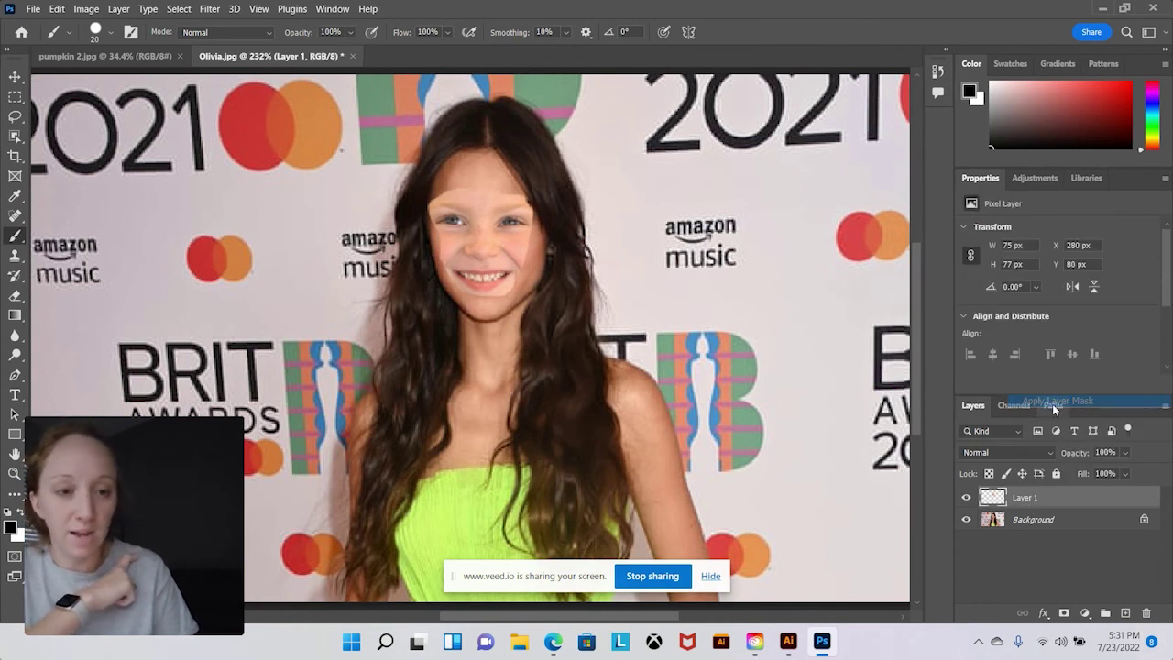
Step: Duplicate the Background layer and load Layer 1's face outline as a selection with Background copy active
left_click(1017, 523)
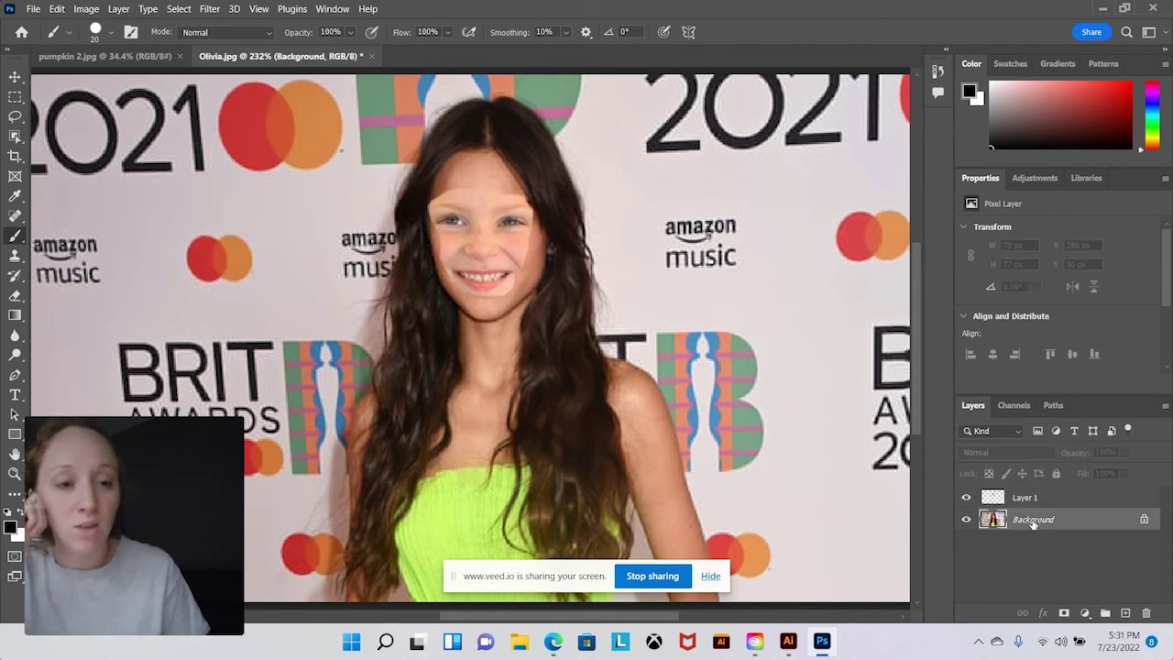
left_click_drag(1031, 522, 1126, 612)
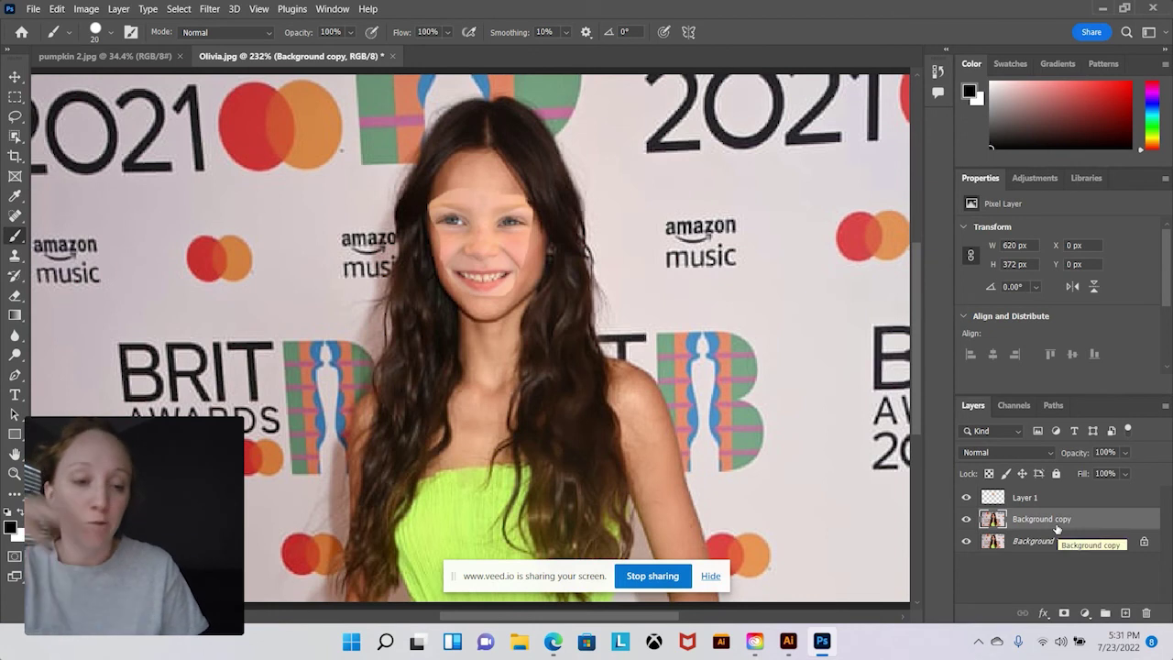
left_click(1000, 498)
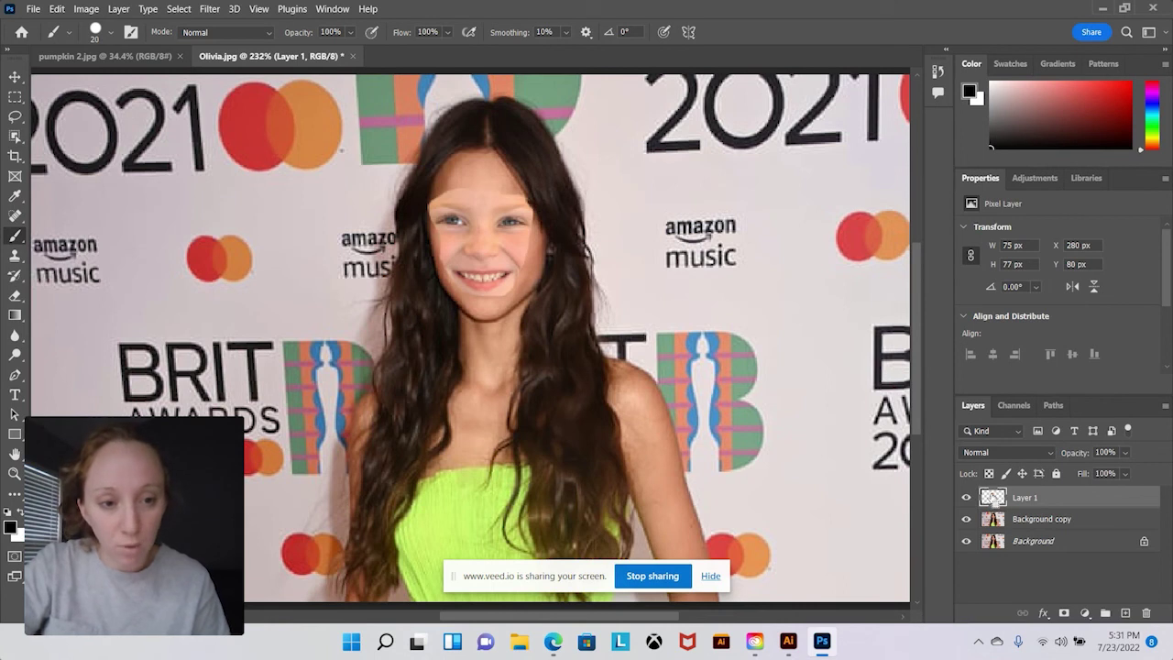
left_click(992, 497, "ctrl")
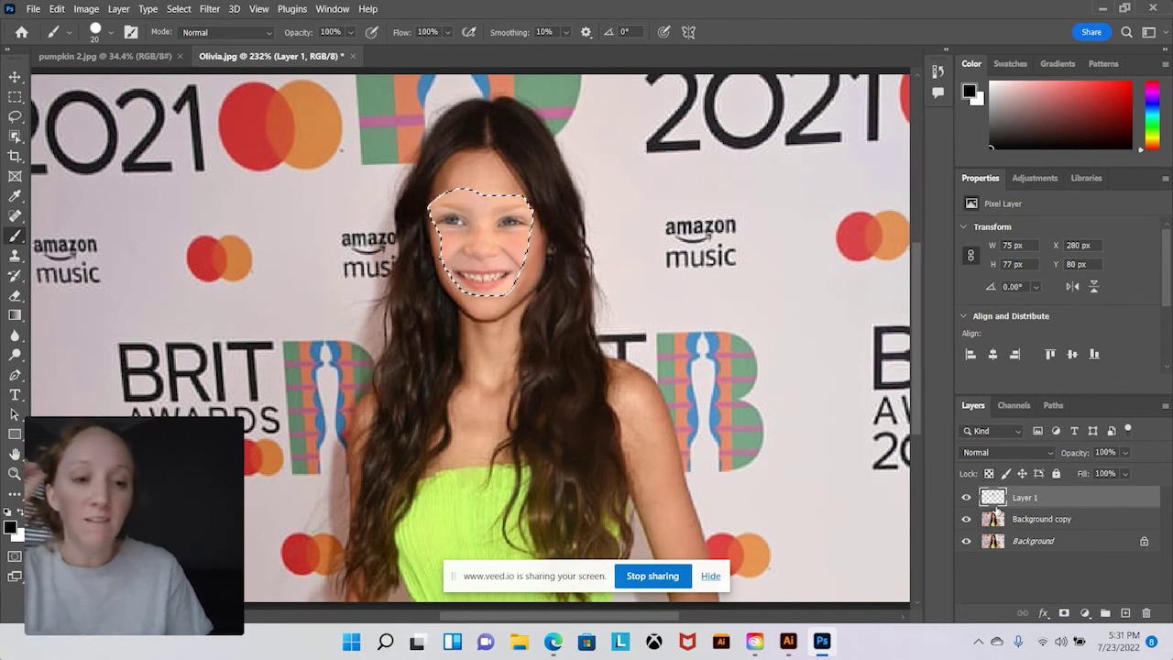
left_click(996, 521)
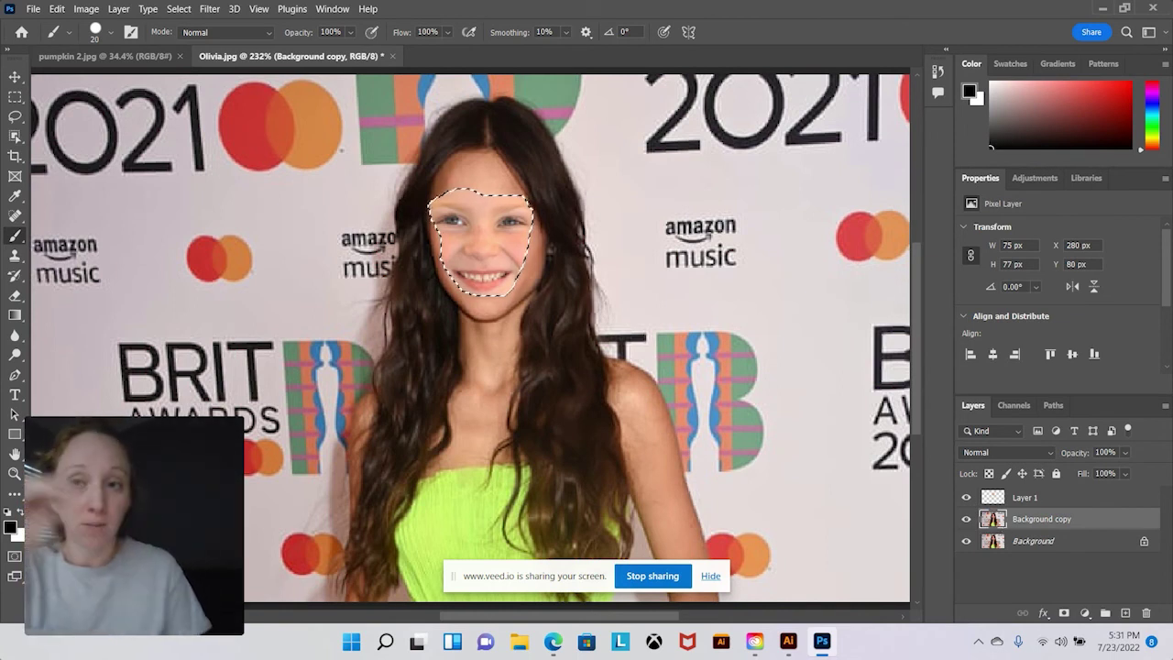
Step: Contract the face selection by 3 pixels on Background copy
left_click(180, 9)
mouse_move(277, 233)
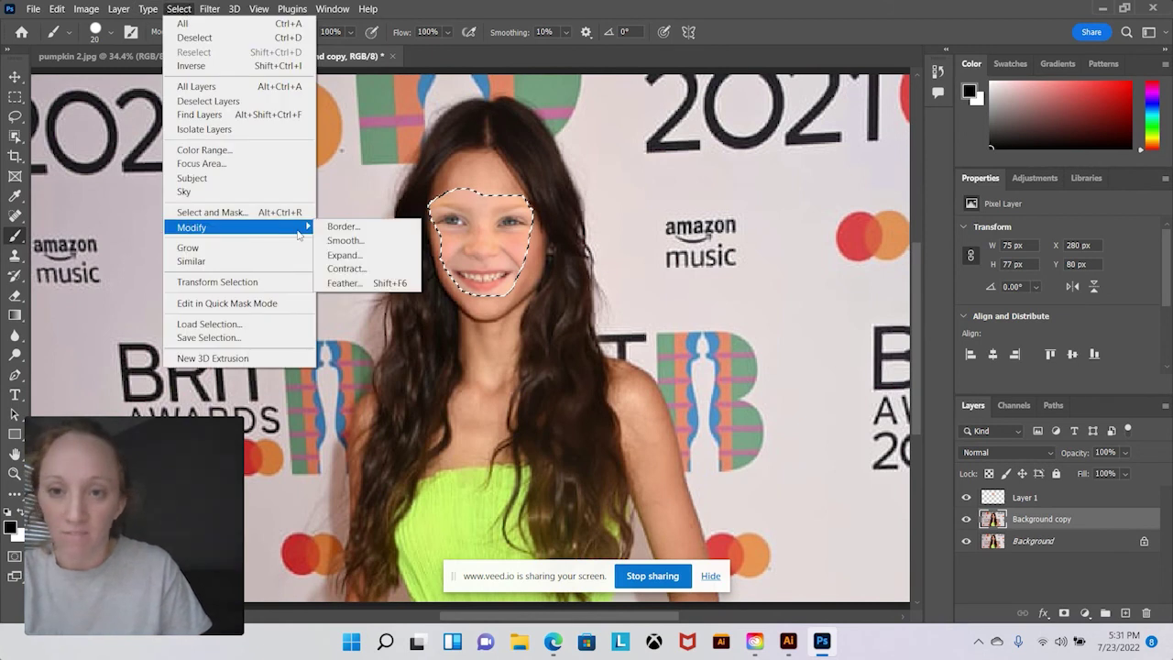
left_click(352, 269)
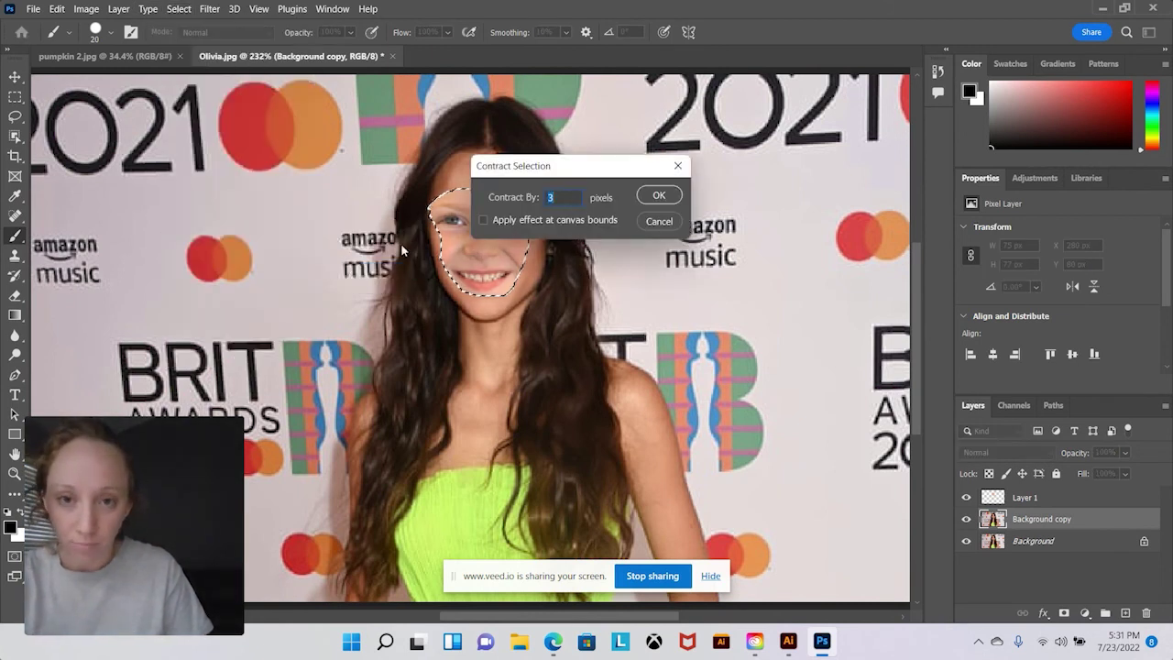
left_click_drag(522, 170, 659, 148)
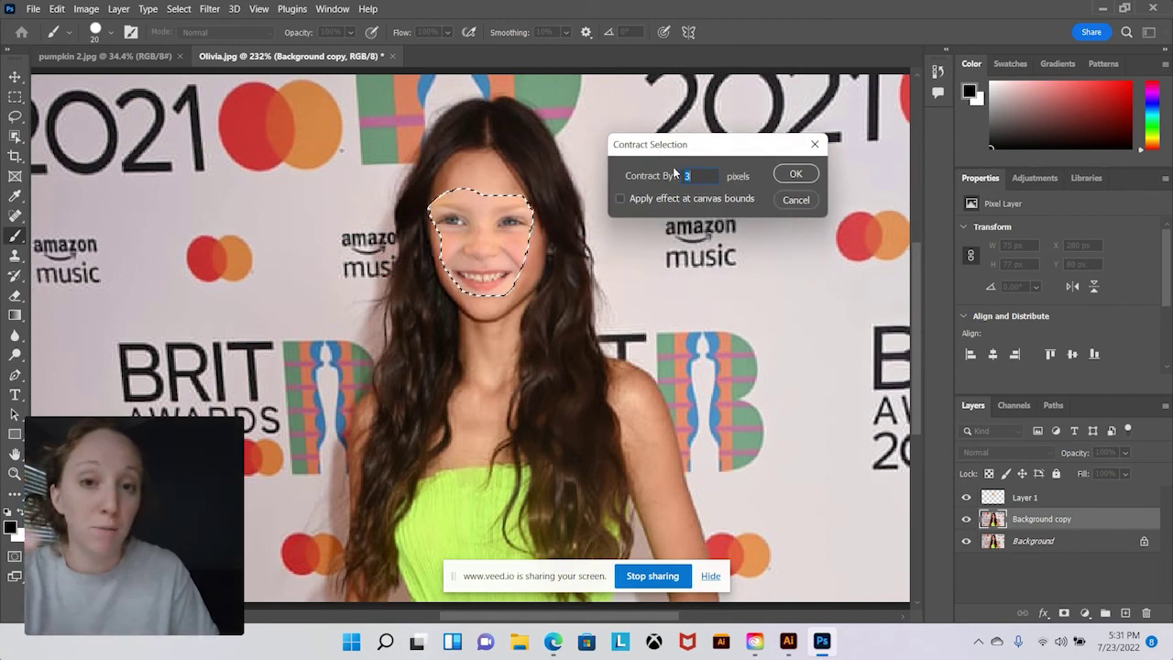
left_click(796, 174)
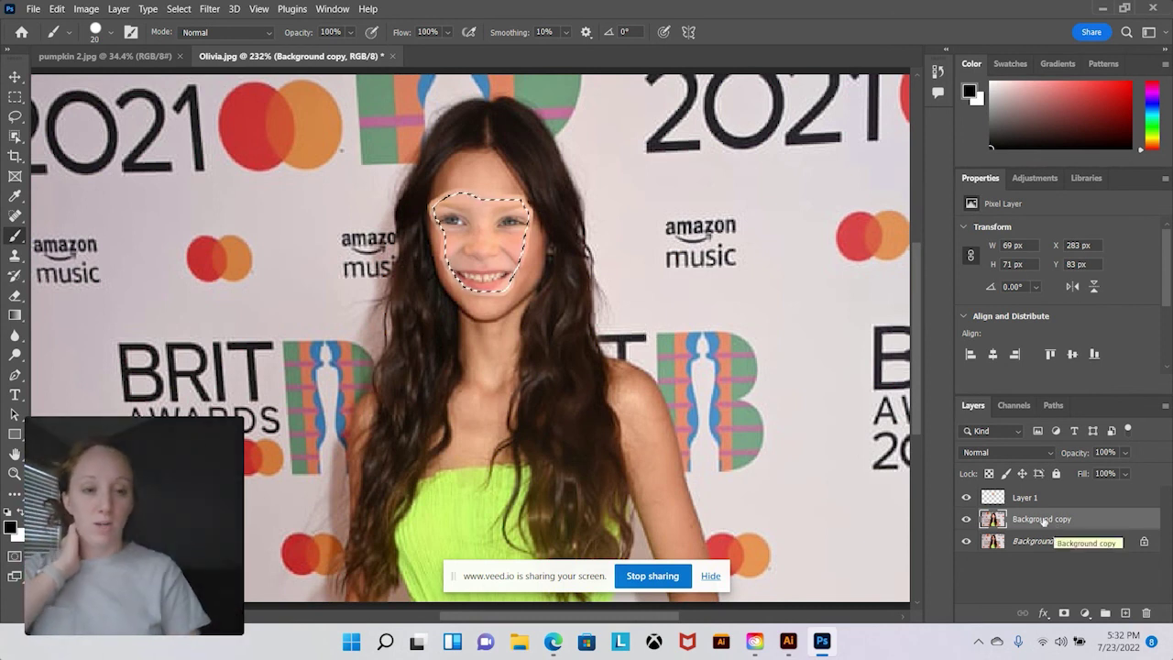
Step: Delete the selected face area from Background copy, check the hole with Layer 1 and Background temporarily hidden, and deselect
left_click(966, 498)
left_click(966, 540)
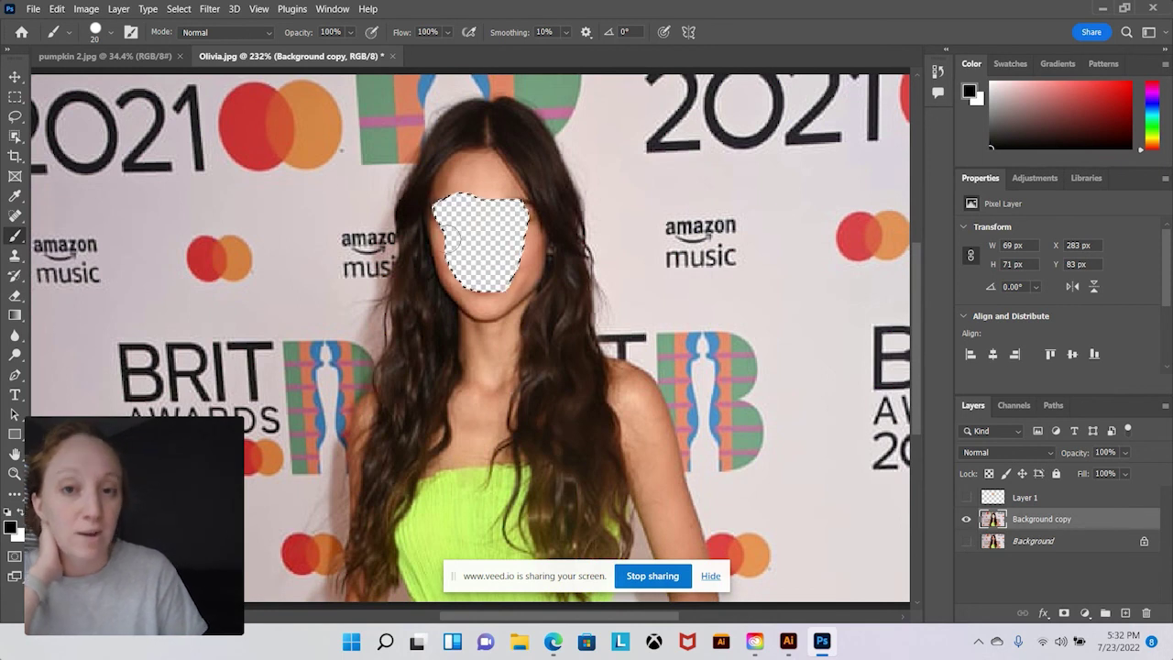
left_click(966, 541)
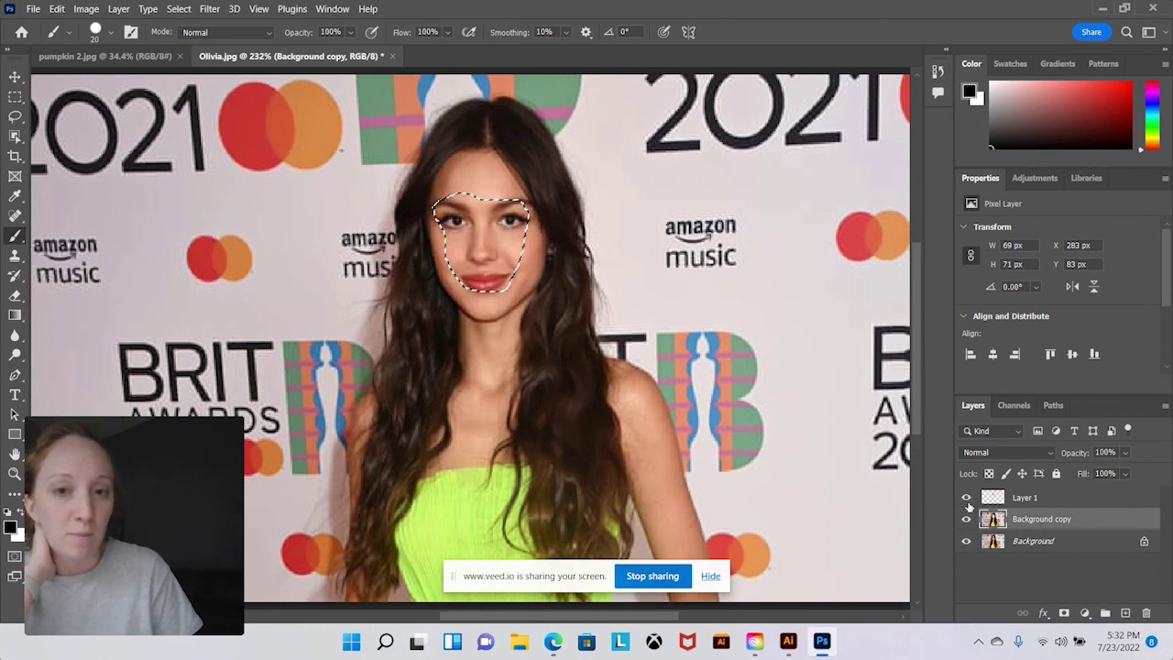
left_click(966, 497)
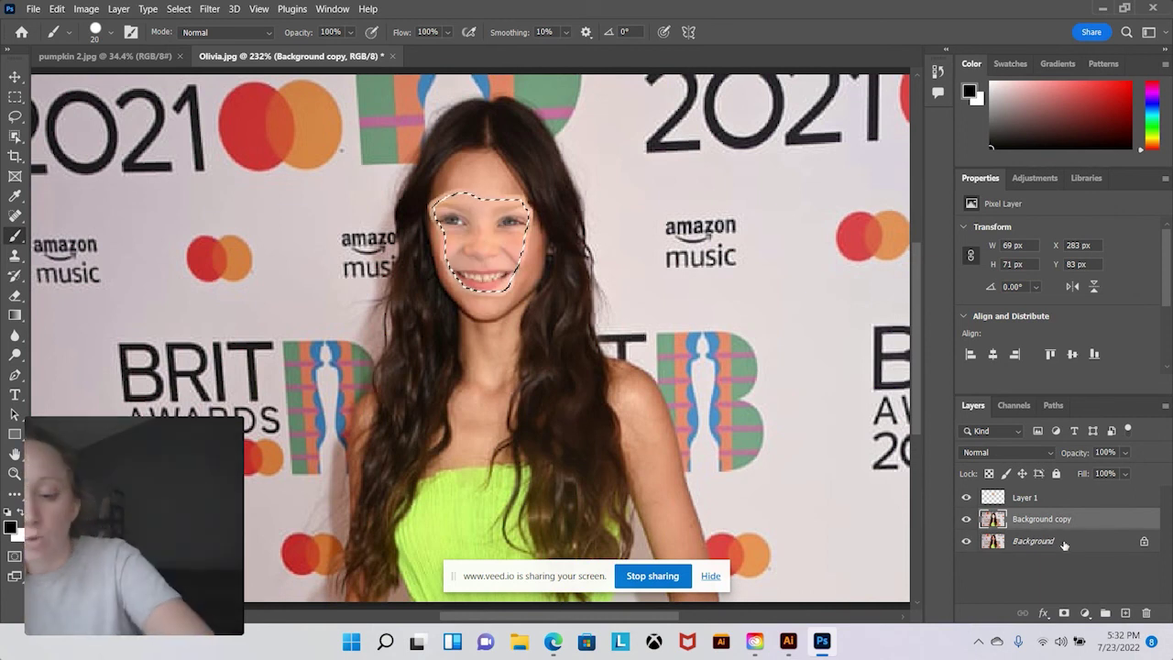
key("ctrl+d")
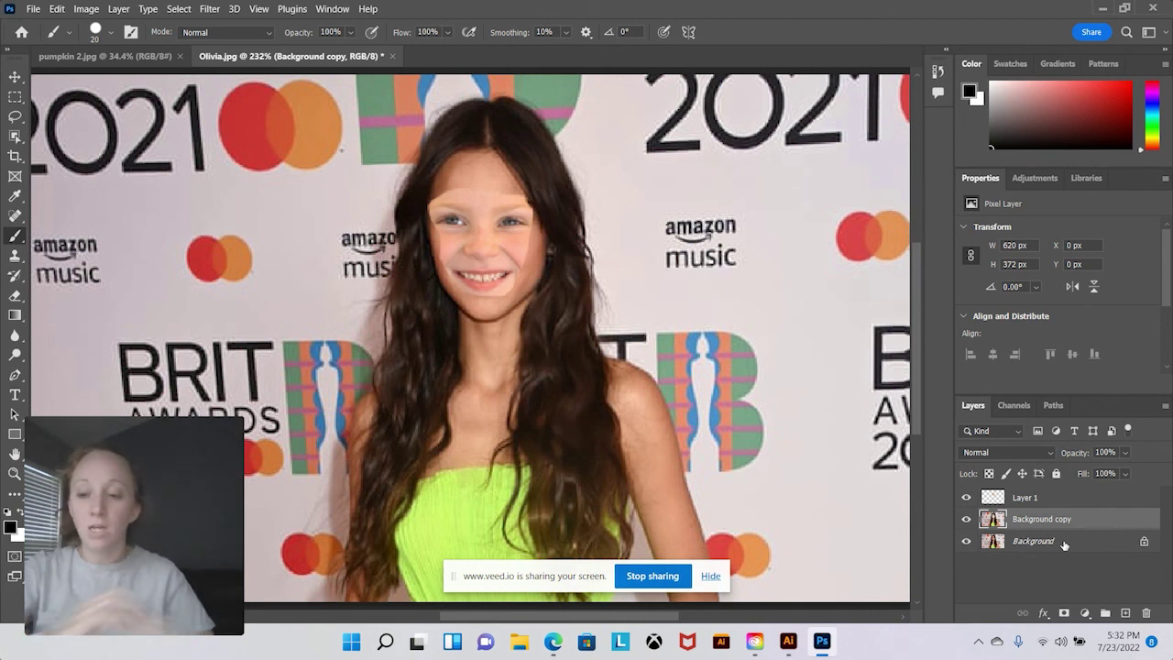
Step: Auto-blend Layer 1 and Background copy using Stack Images, Seamless Tones and Colors and Content Aware Fill Transparent Areas, and flatten the image
left_click(1026, 506, "shift")
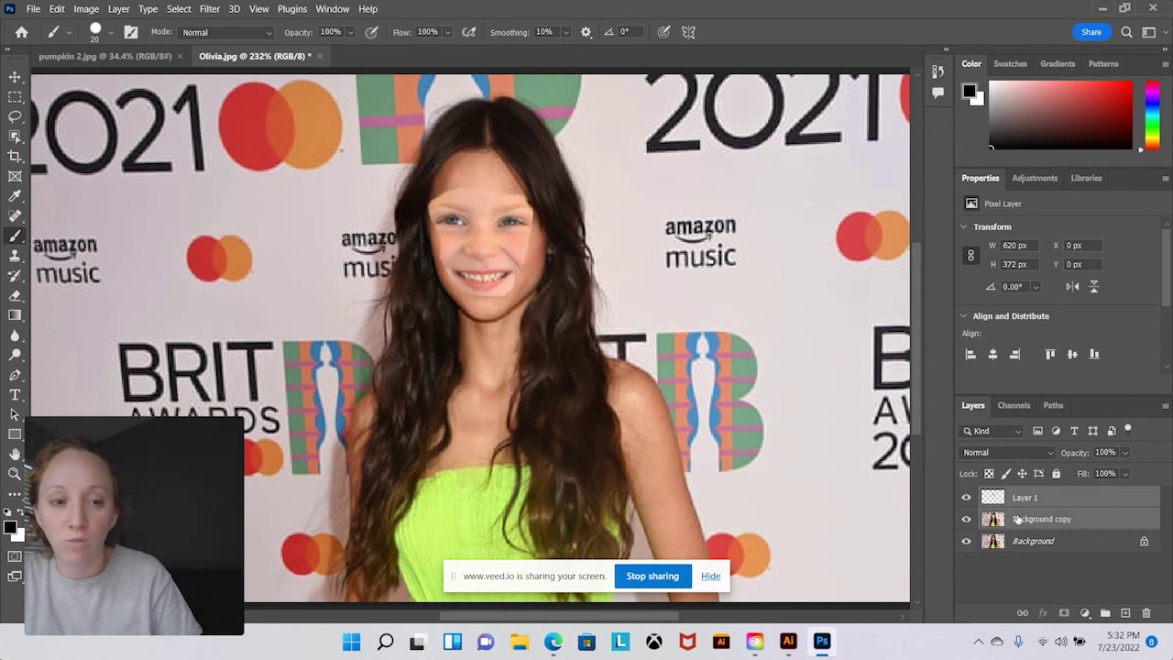
left_click(57, 8)
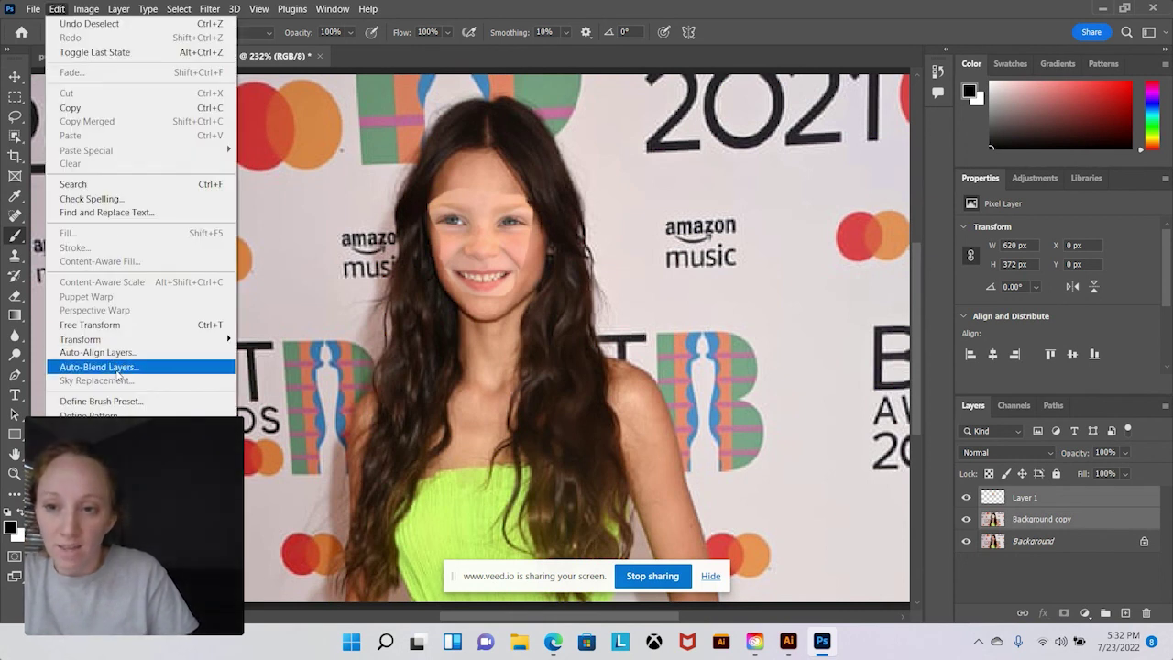
left_click(99, 367)
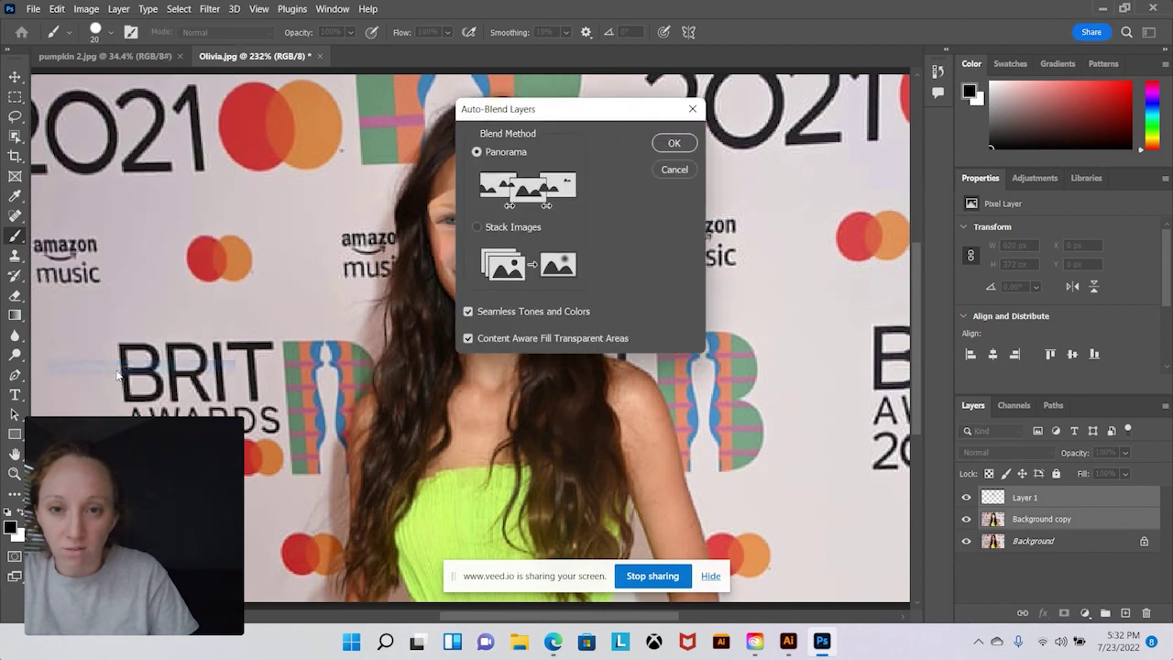
left_click(476, 228)
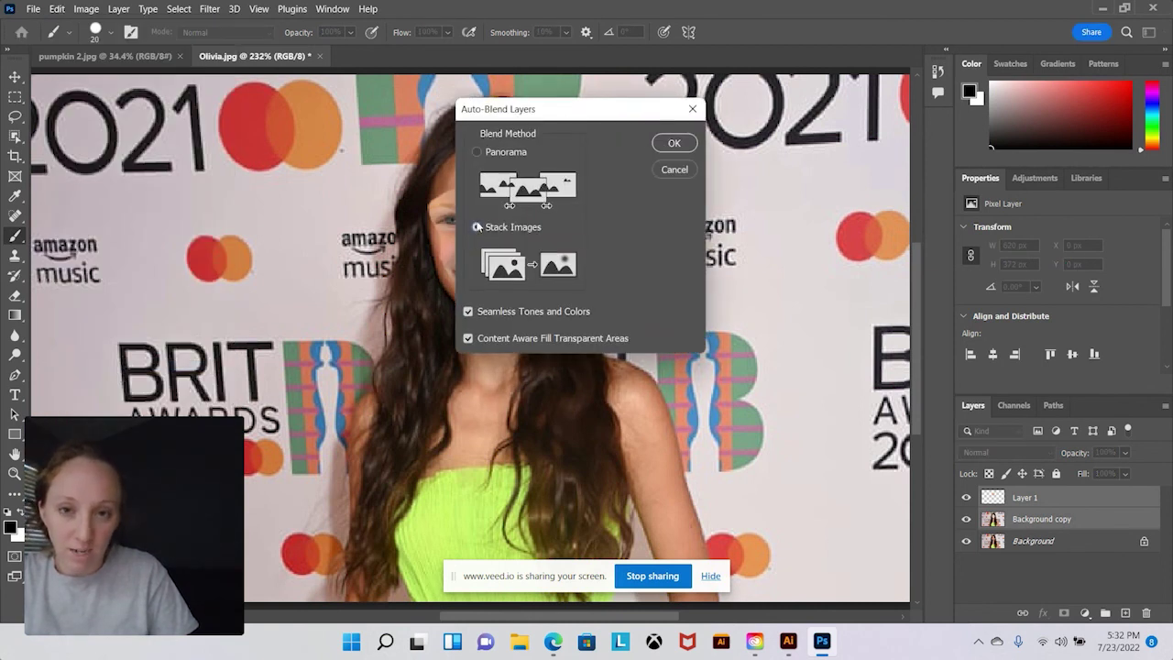
left_click(667, 144)
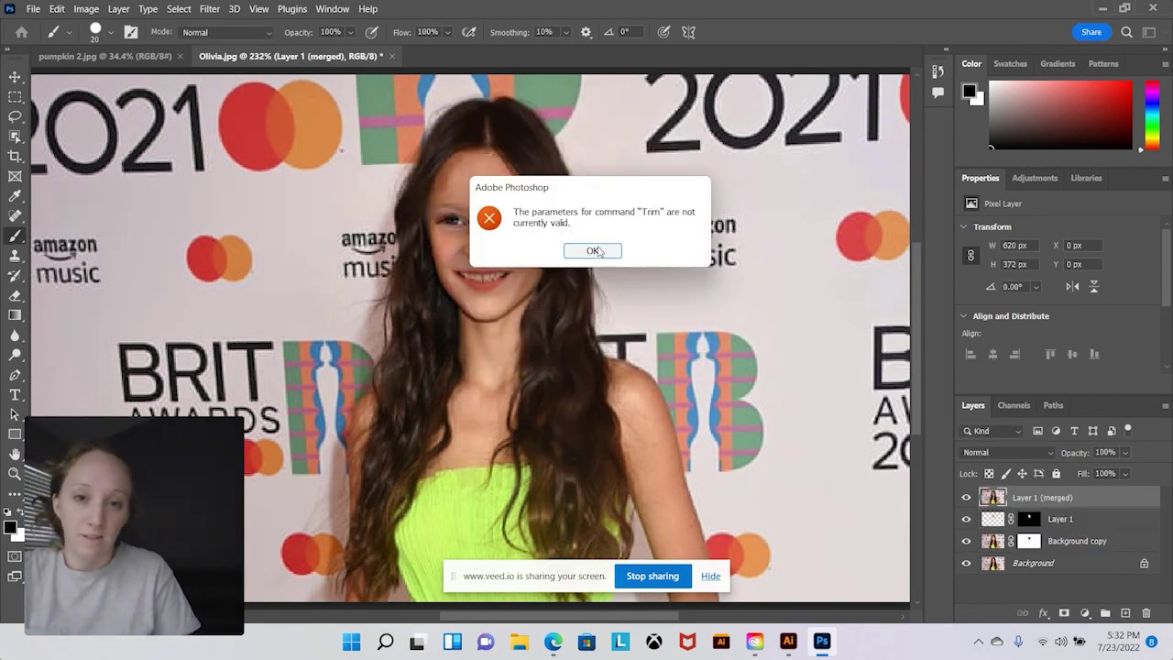
left_click(597, 252)
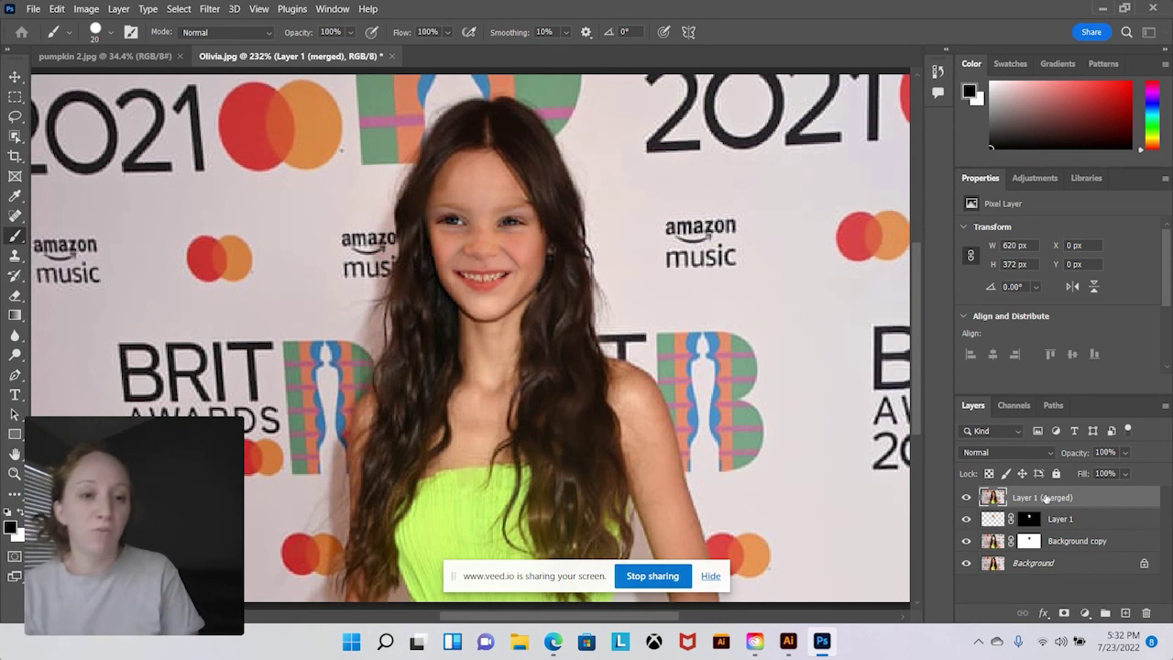
right_click(1046, 494)
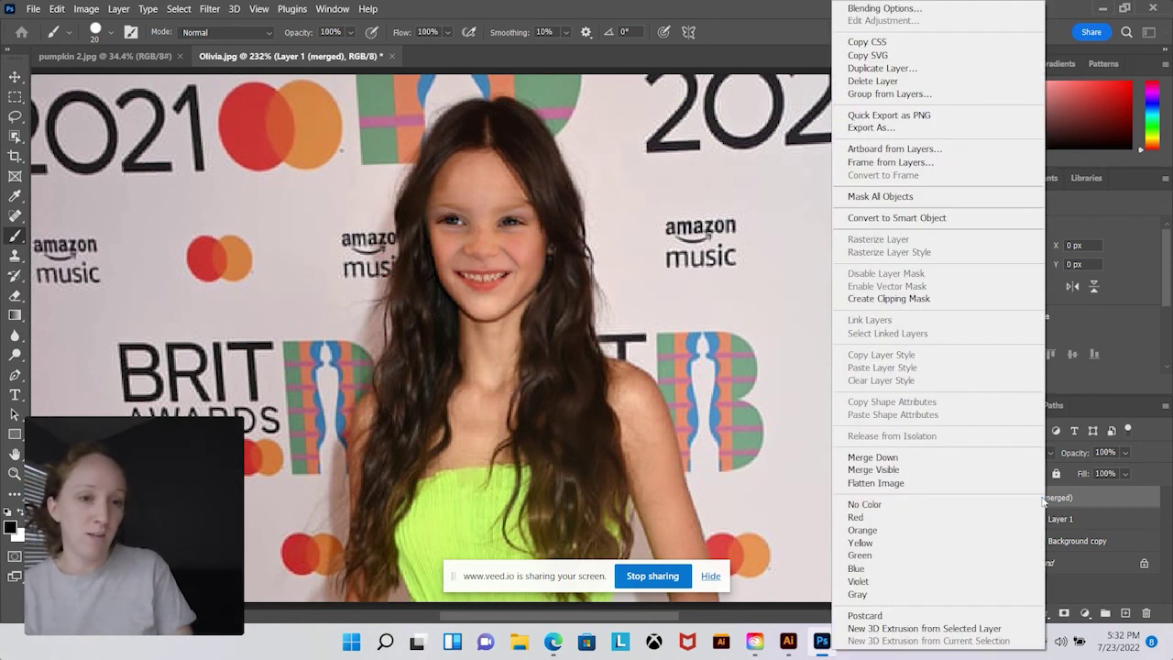
left_click(941, 485)
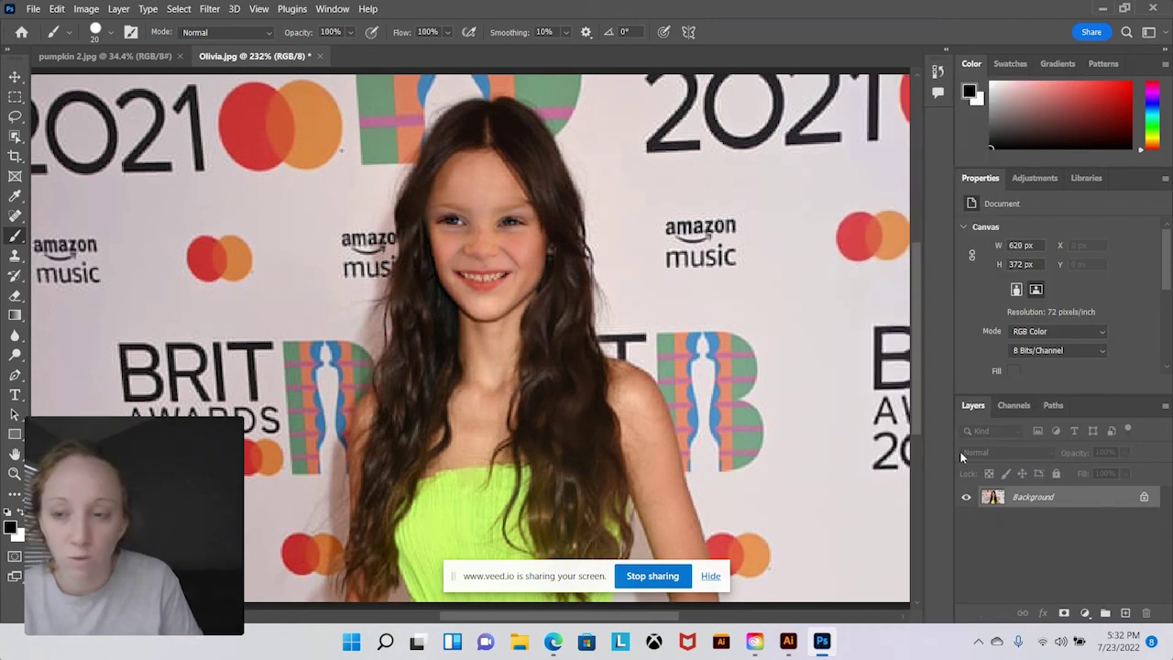
Step: Retouch the forehead edge near the hairline with the Spot Healing Brush set to Content-Aware
left_click(17, 218)
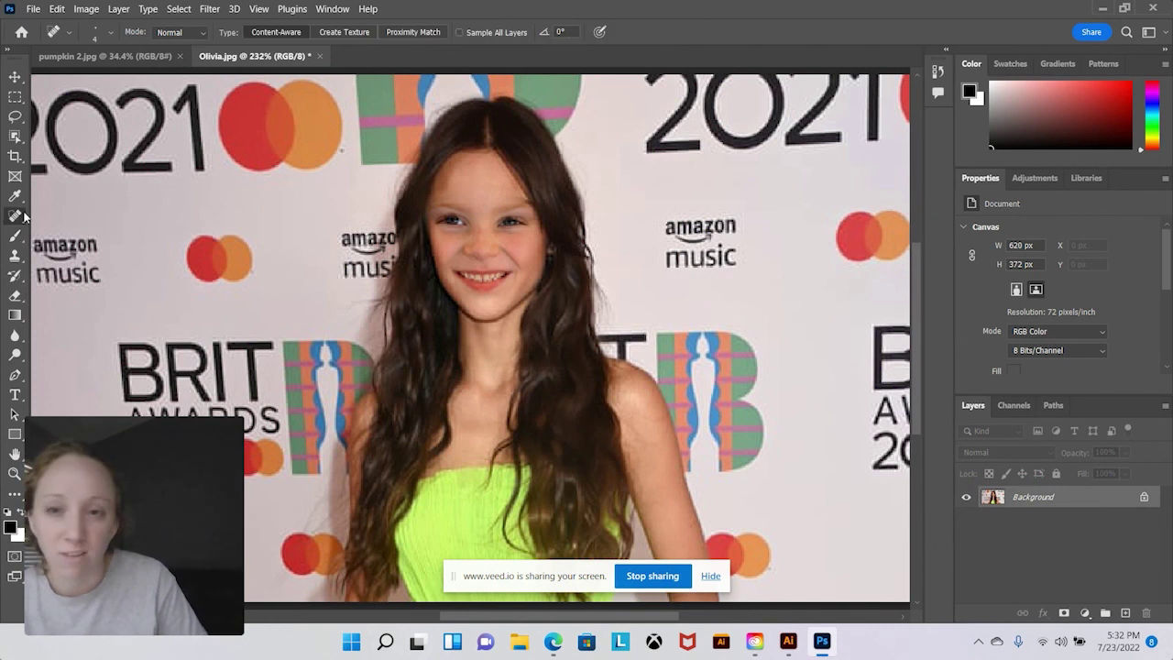
left_click_drag(449, 181, 442, 187)
left_click_drag(442, 183, 452, 182)
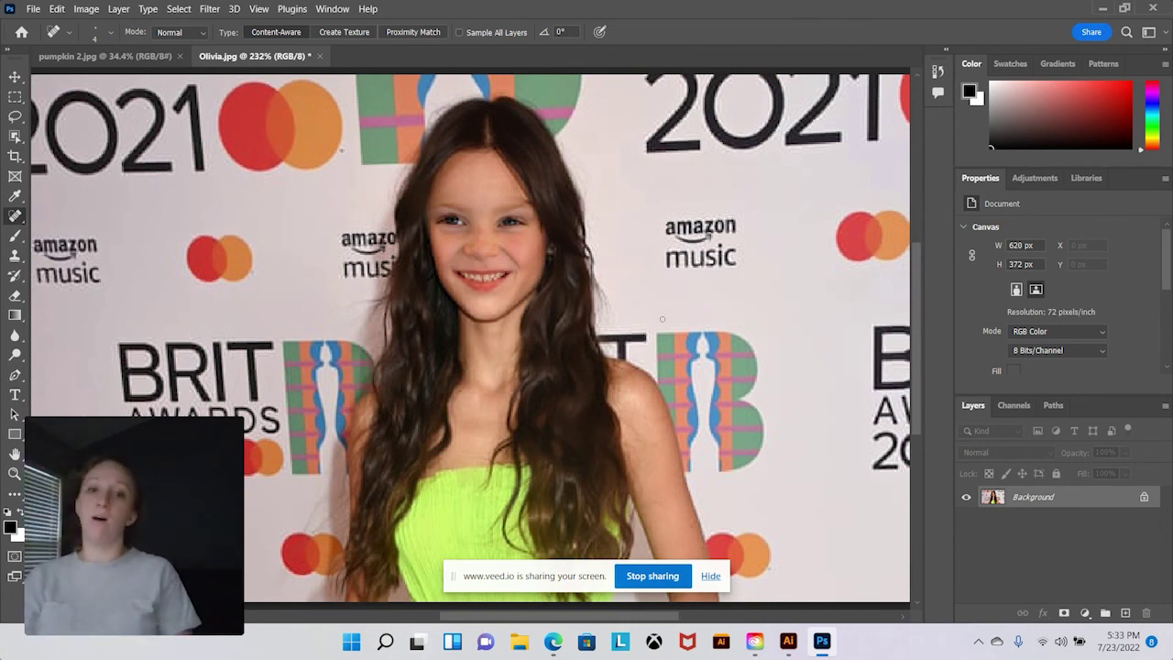